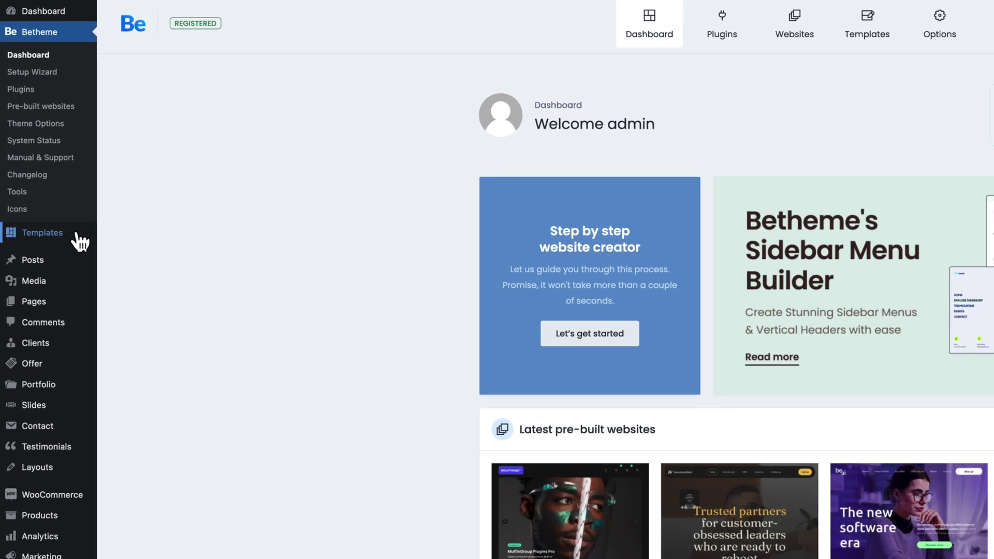
Create a new Single product template named 'My custom product' from Templates > Add New.
mouse_move(50, 201)
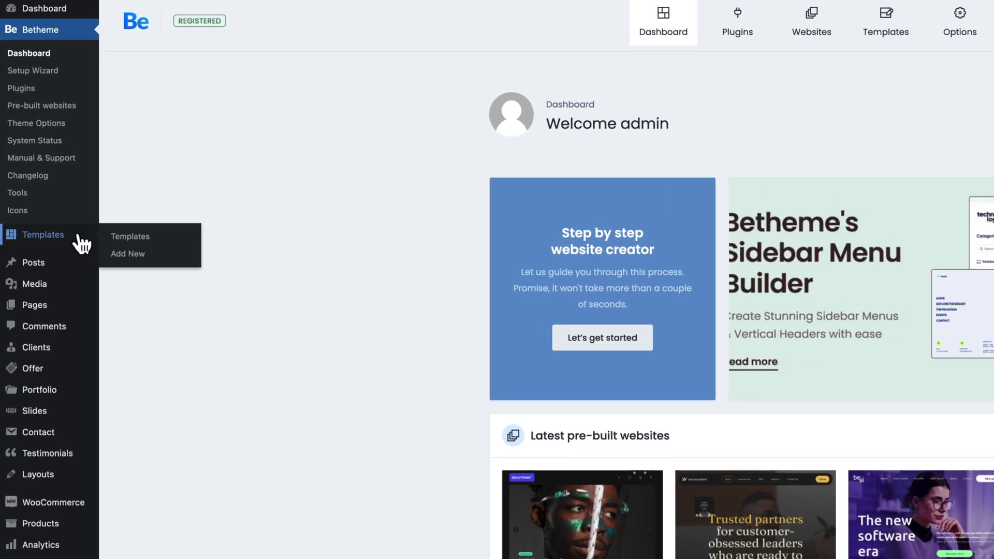
left_click(129, 255)
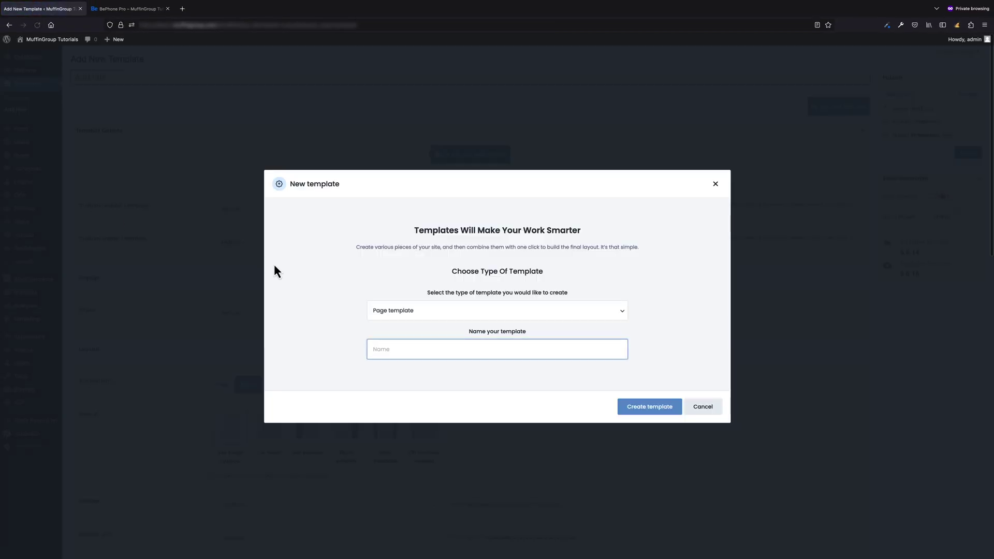
left_click(462, 311)
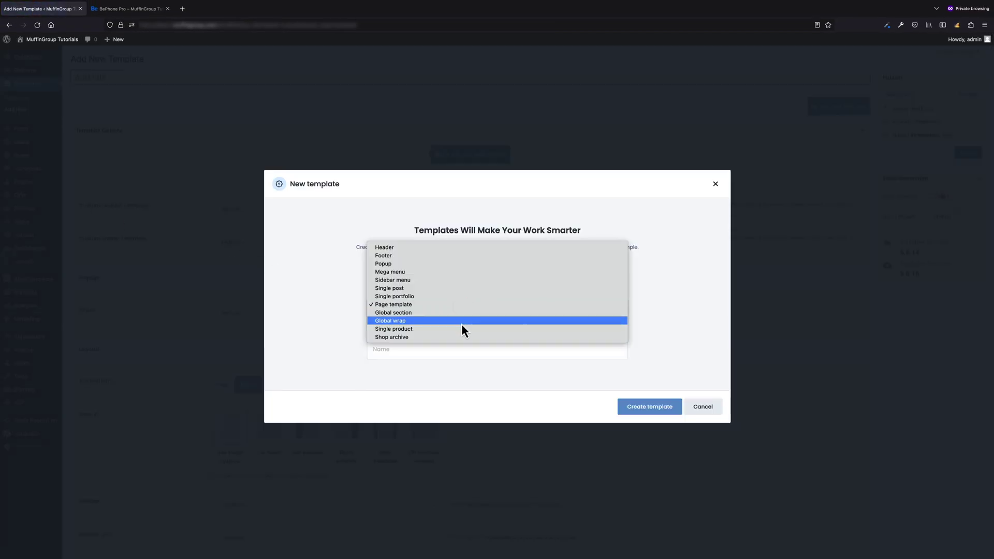
left_click(461, 328)
left_click(442, 349)
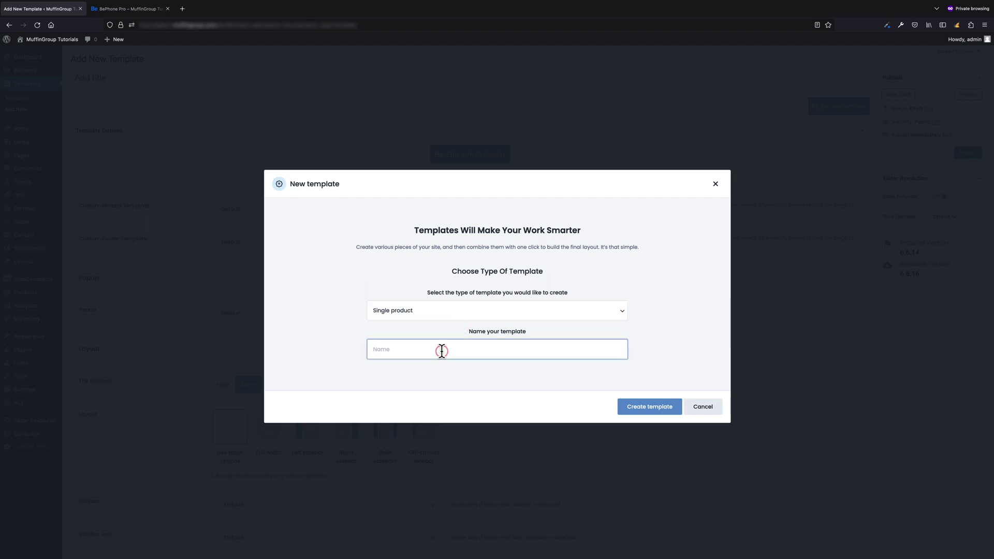
type("My custom product")
left_click(645, 413)
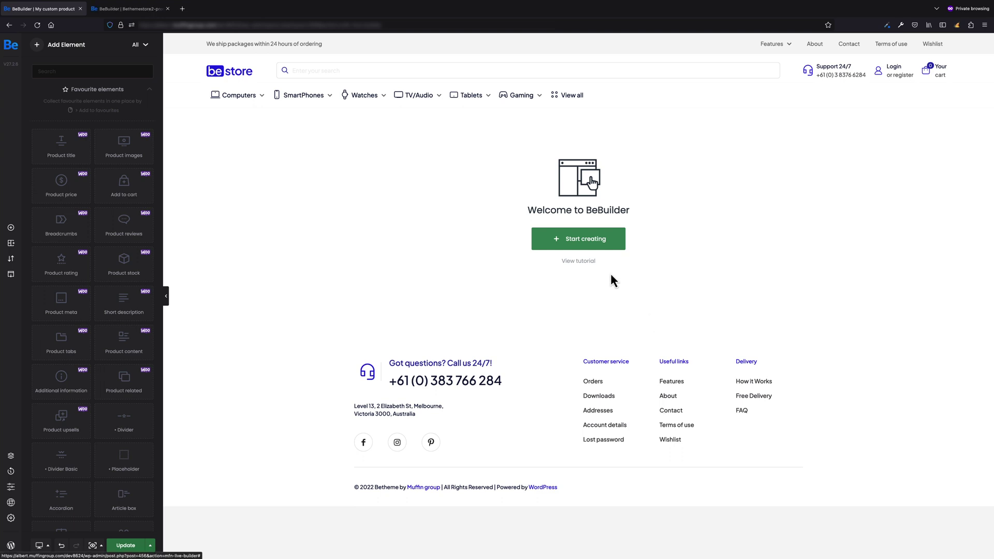
Start with an empty section and set its background colour to white #FFFFFF.
left_click(592, 247)
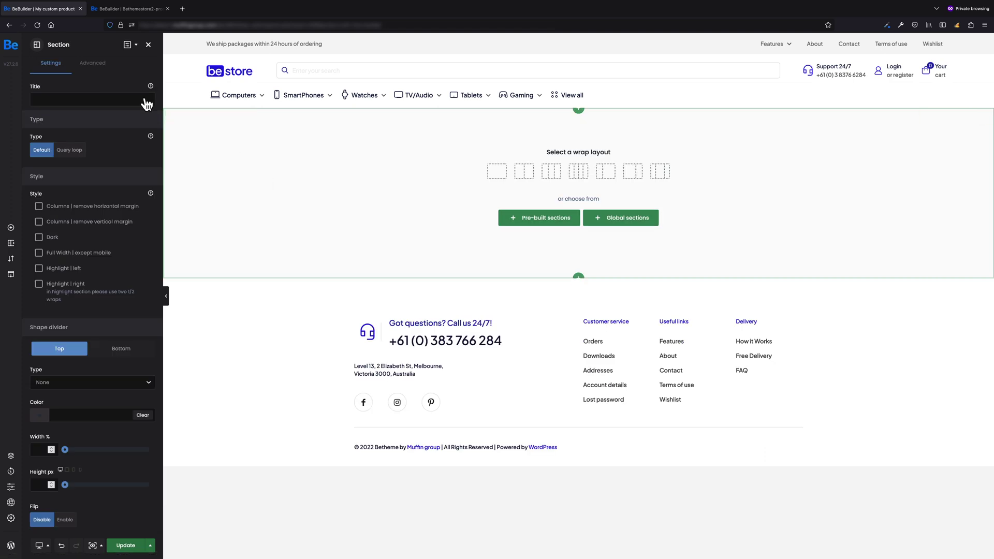
left_click(93, 64)
left_click(123, 229)
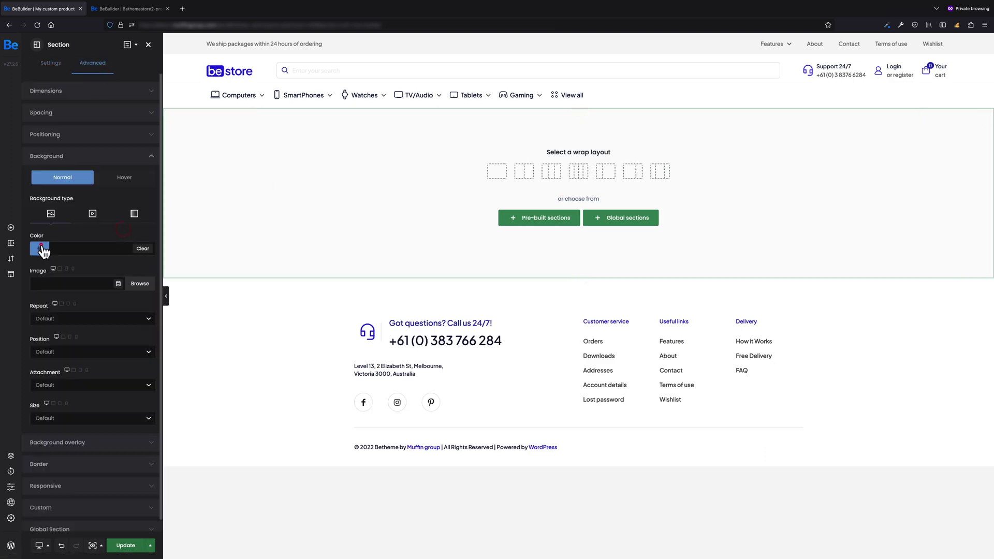
left_click(40, 248)
left_click(115, 360)
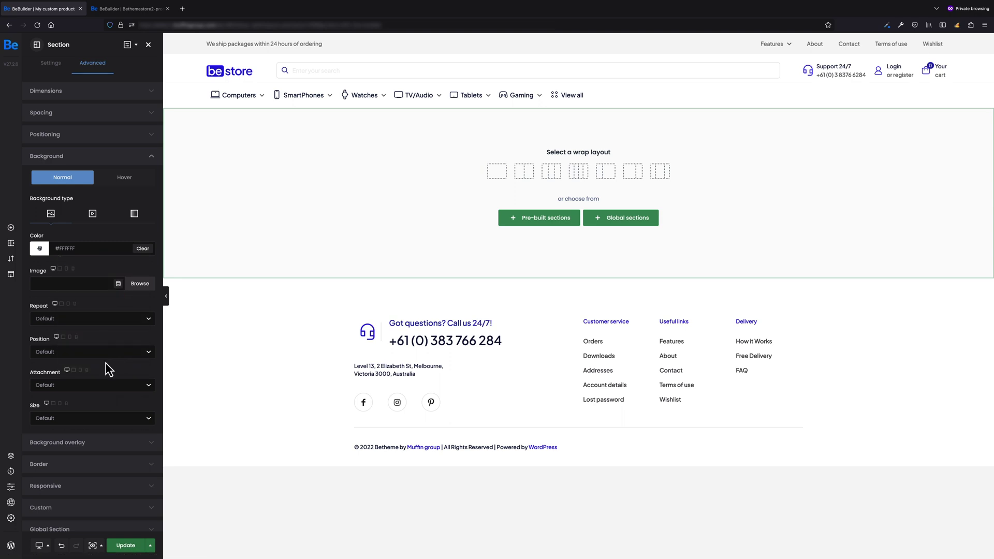
Add a single-column wrap and place a Breadcrumbs element in it, adjusting its delimiter.
left_click(497, 172)
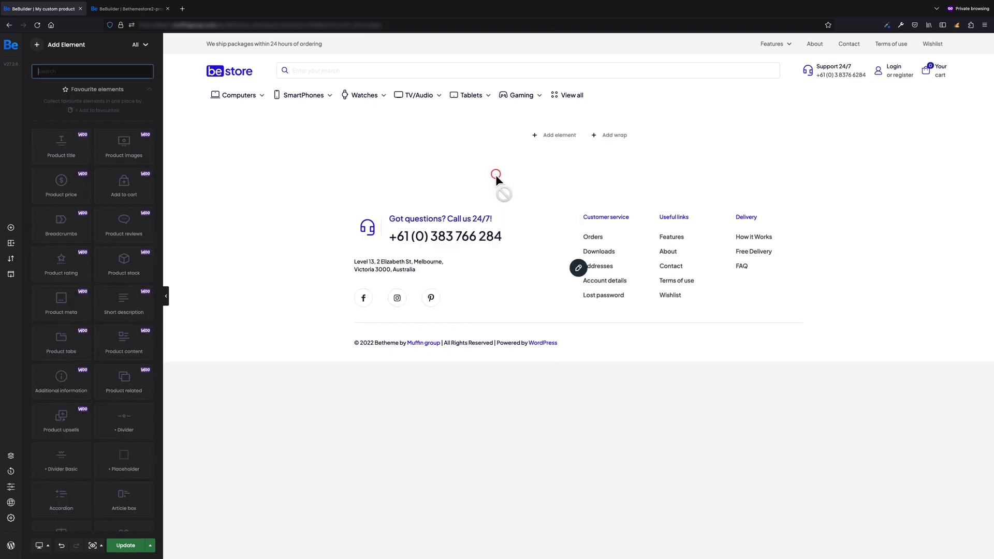
left_click(86, 71)
type("brea")
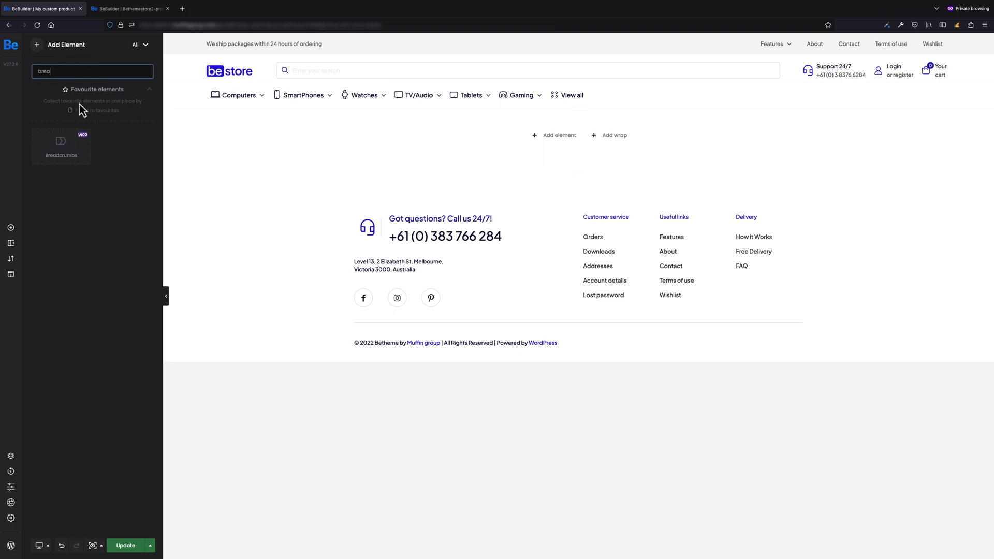
left_click_drag(62, 147, 481, 137)
left_click(64, 119)
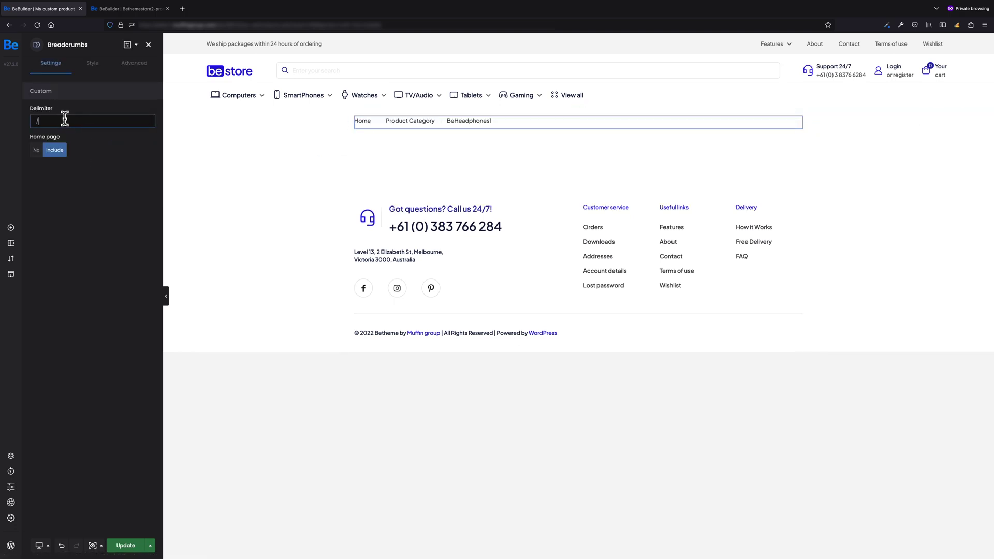
left_click(109, 129)
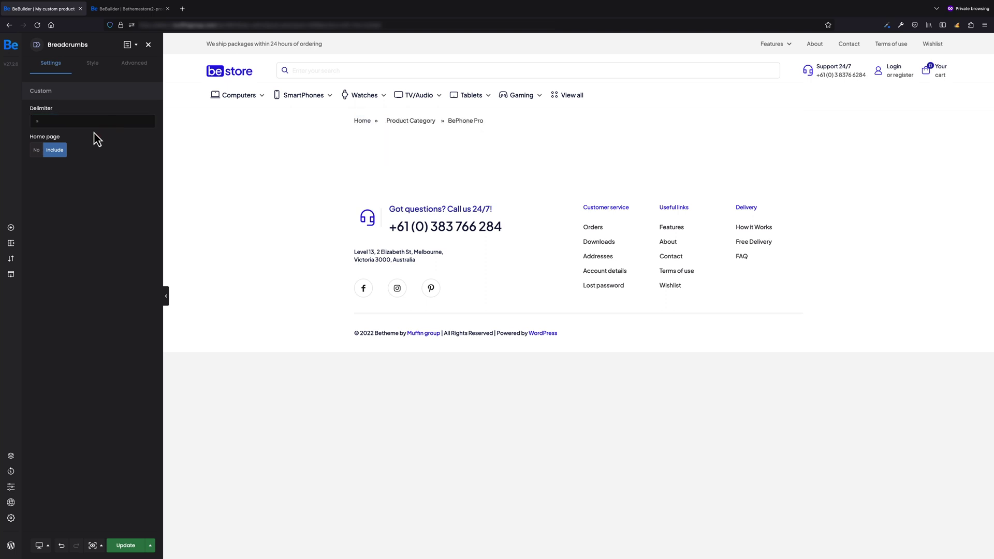
Give the breadcrumbs a 20px bottom margin.
left_click(136, 64)
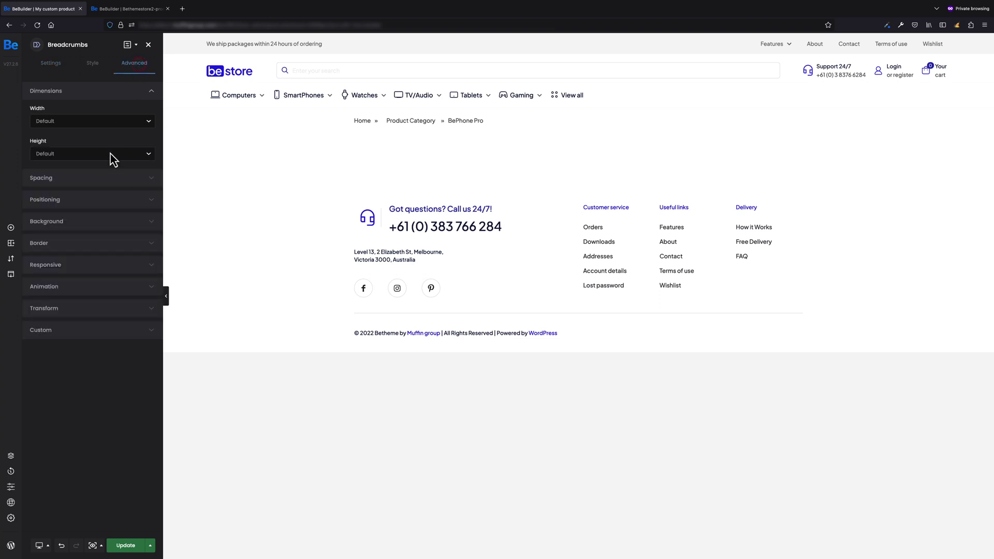
left_click(110, 179)
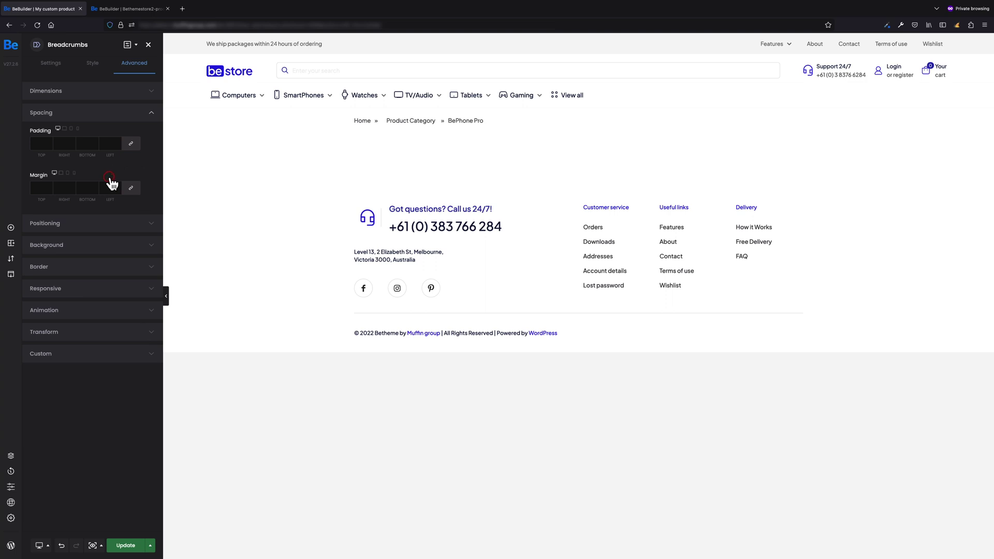
left_click(84, 189)
type("20")
left_click(116, 169)
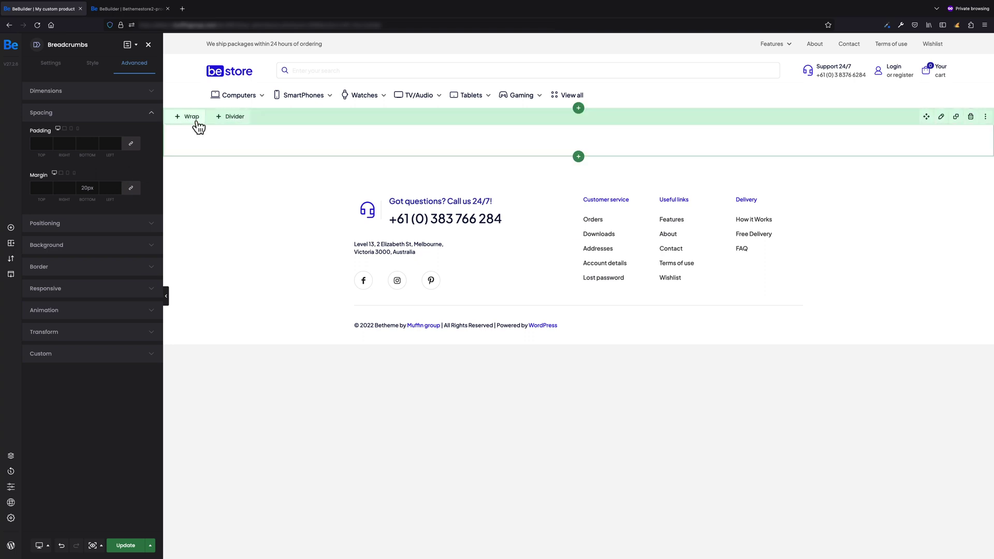
Add a wrap below the breadcrumbs and narrow it to 3/5 width.
left_click(191, 117)
left_click(356, 131)
left_click(355, 131)
left_click(355, 131)
left_click(356, 131)
left_click(356, 132)
left_click(401, 130)
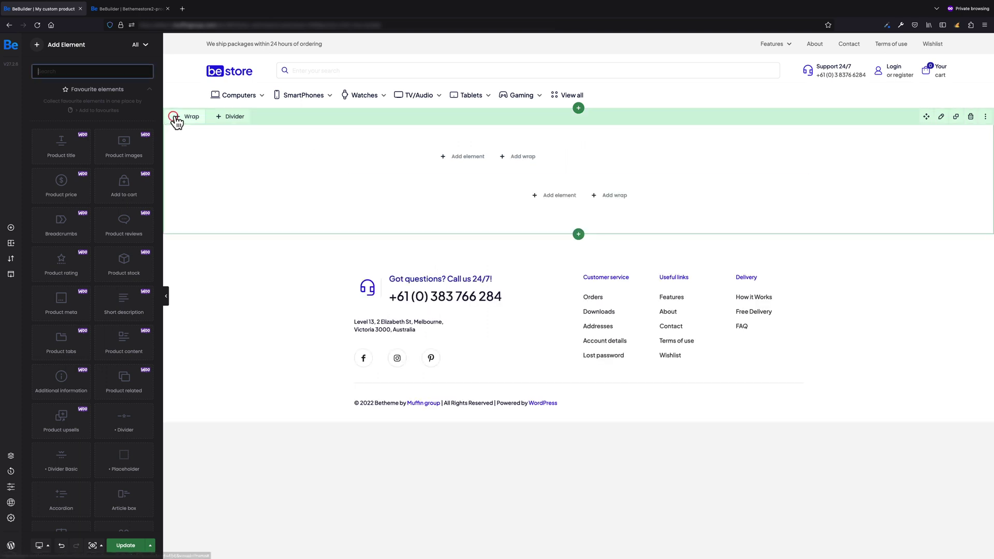
Add a second wrap beside it and place the Product images gallery in the left column.
left_click(349, 167)
left_click(352, 167)
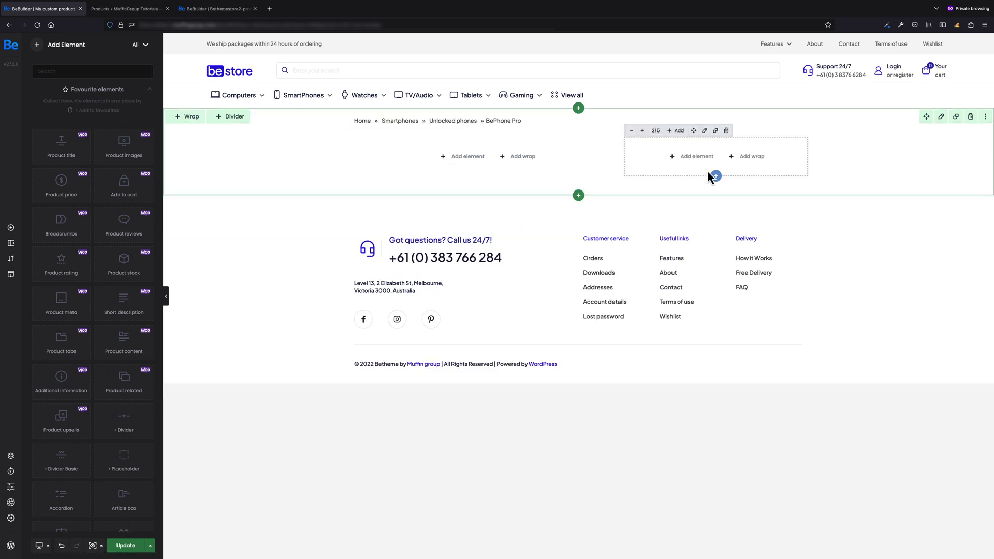
left_click_drag(120, 152, 429, 160)
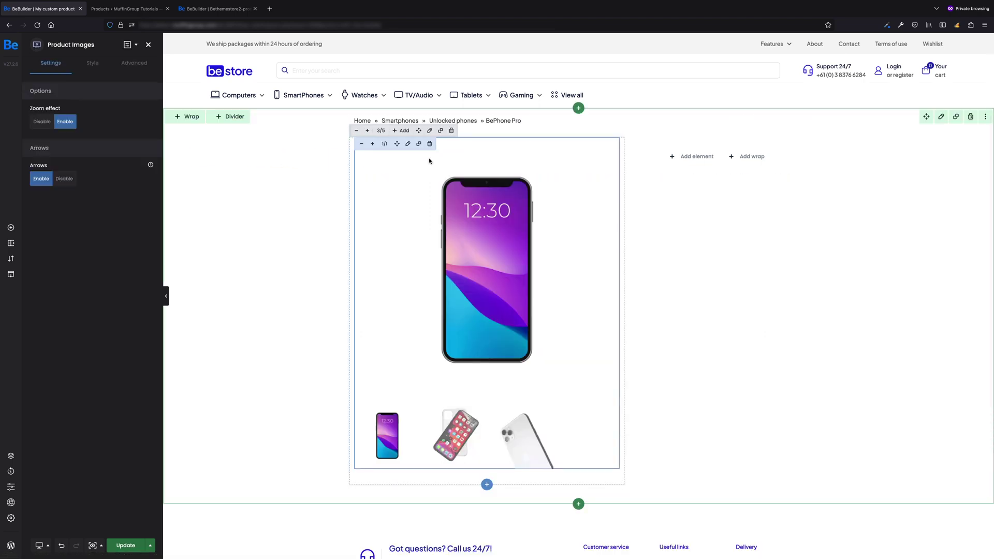
left_click(362, 144)
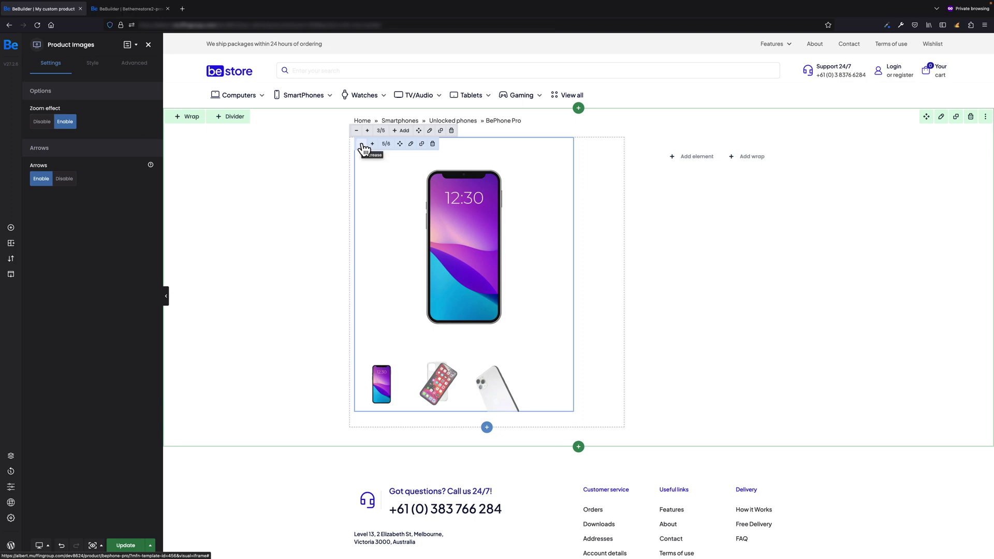
Place the Product title in the right column as an H2 heading.
left_click(705, 159)
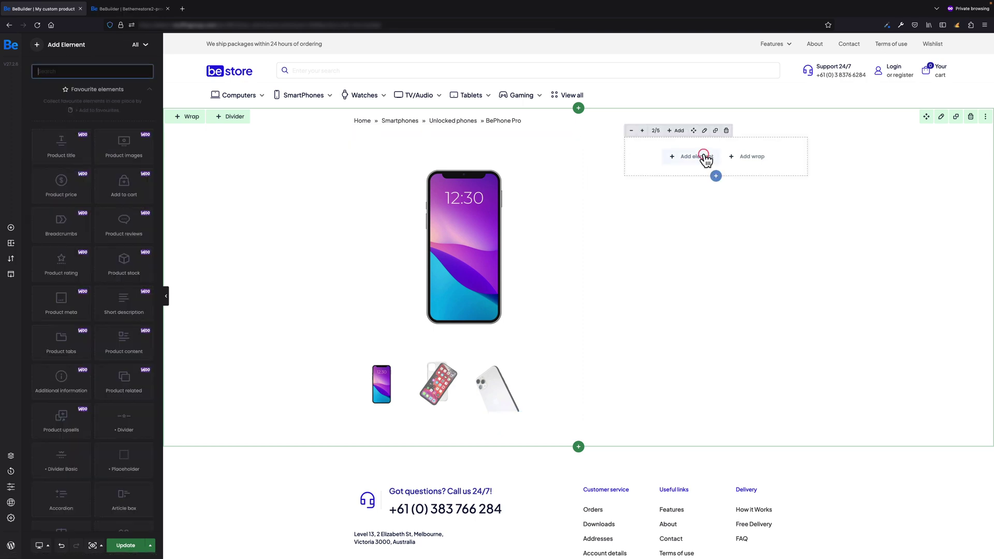
left_click_drag(59, 153, 703, 158)
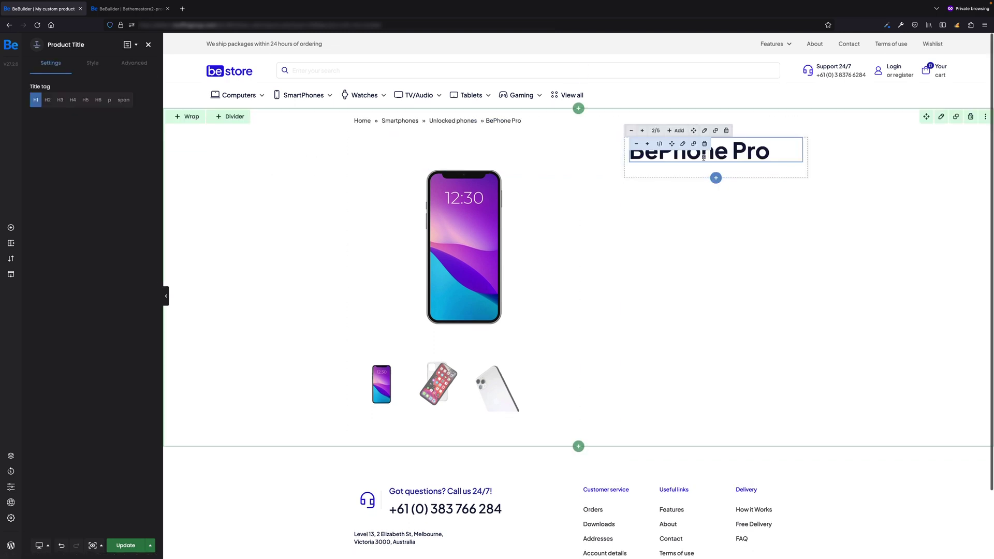
left_click(49, 100)
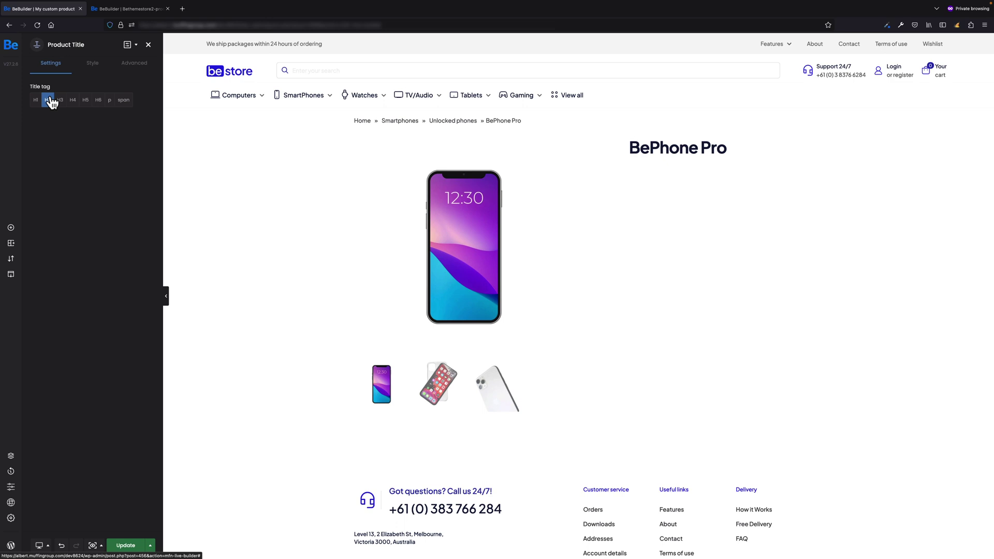
Give the product title a 20px bottom margin.
left_click(136, 65)
left_click(125, 182)
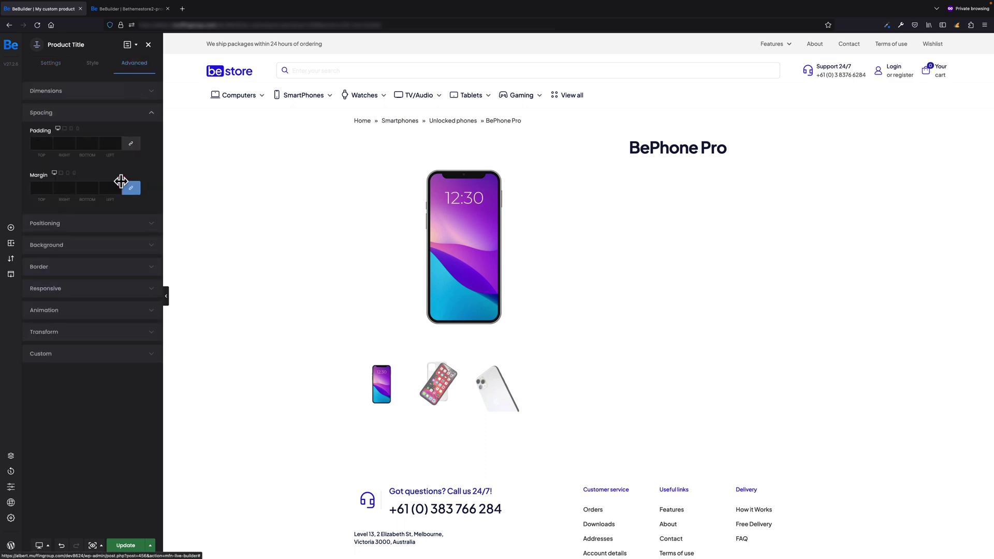
left_click(86, 189)
type("20")
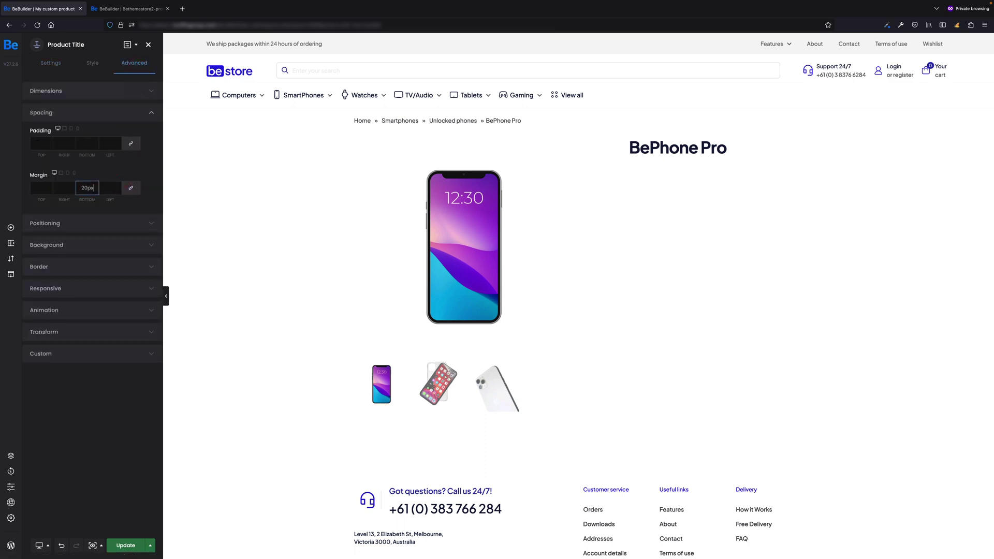
type("px")
left_click(140, 170)
Add a Product rating under the title with #D9D9D9 grey inactive stars.
left_click(11, 228)
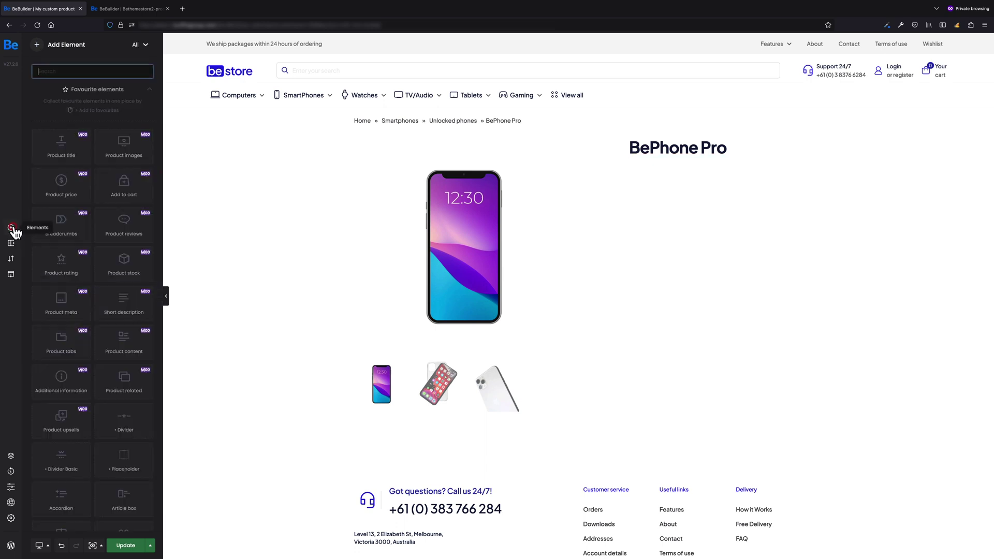
left_click_drag(65, 261, 703, 173)
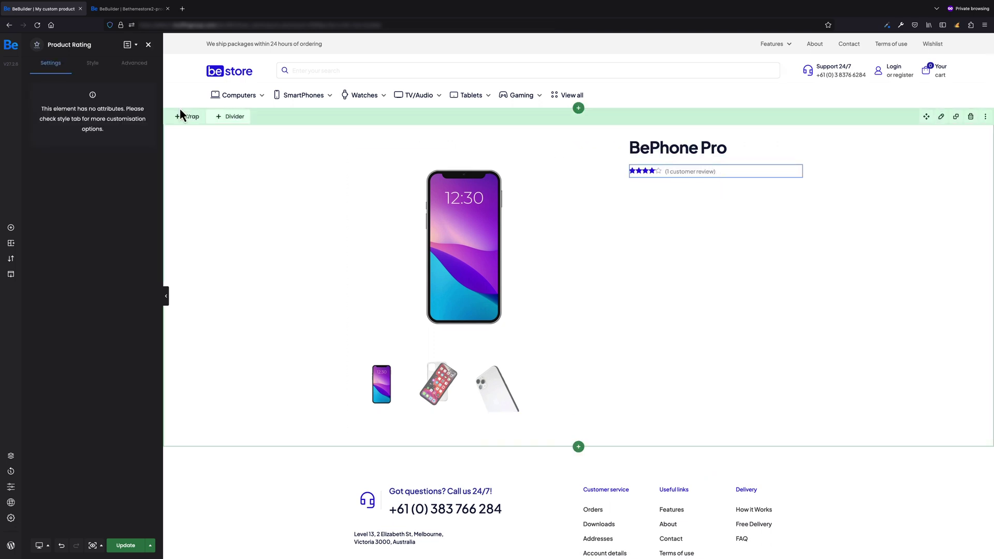
left_click(85, 66)
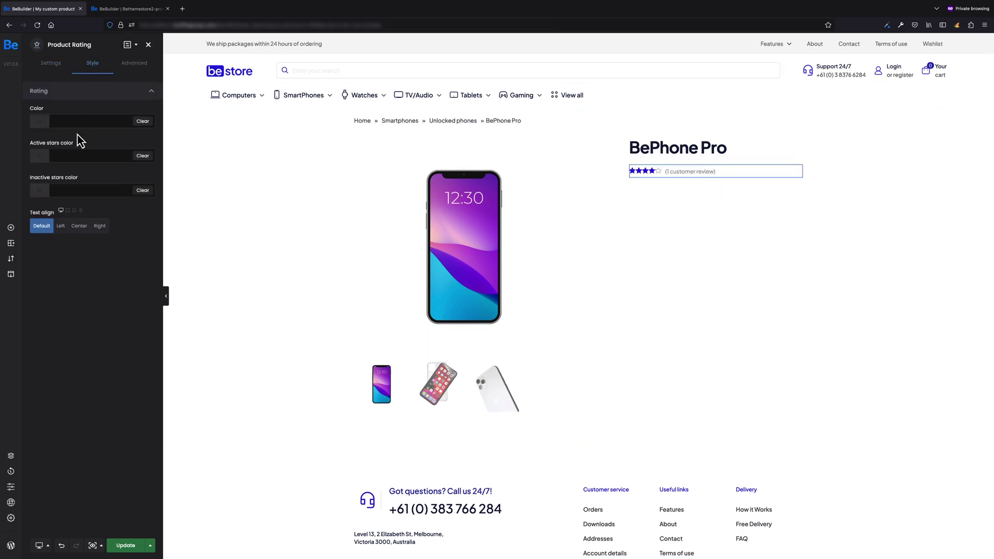
left_click(67, 191)
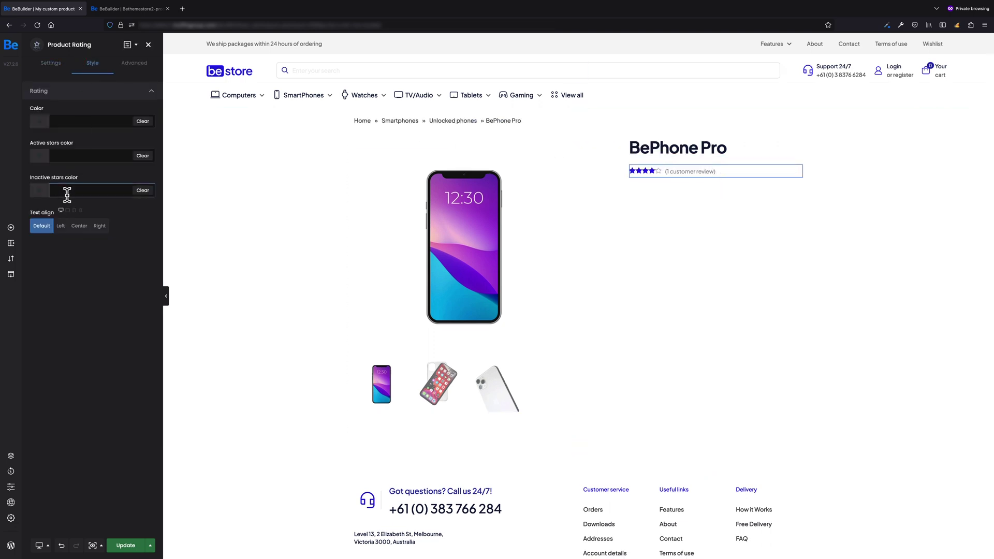
left_click(38, 282)
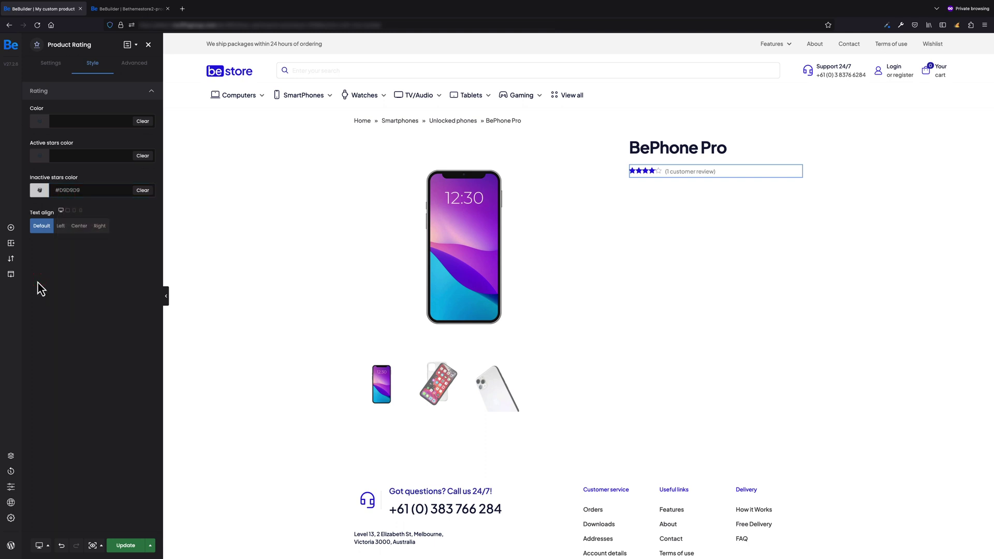
Give the product rating a 20px bottom margin.
left_click(145, 60)
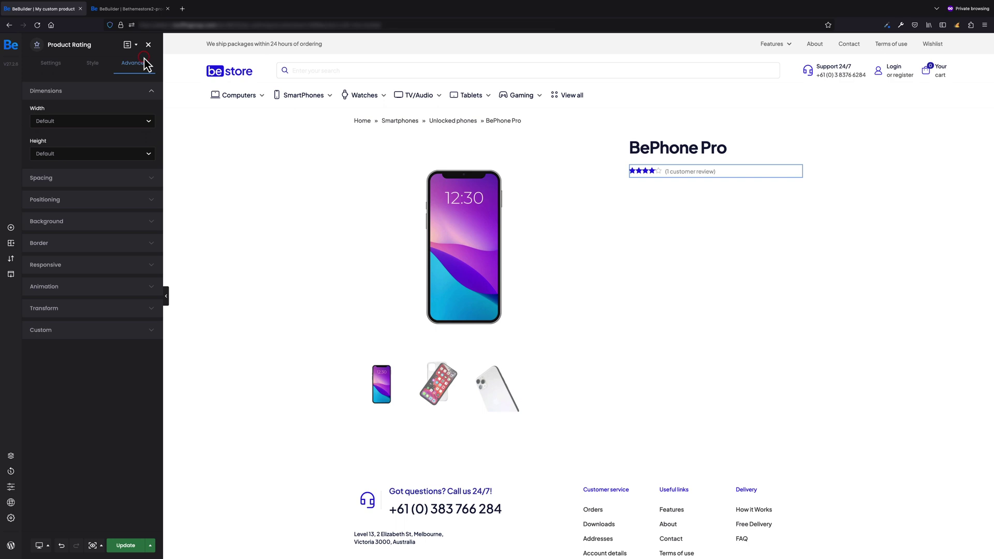
left_click(149, 179)
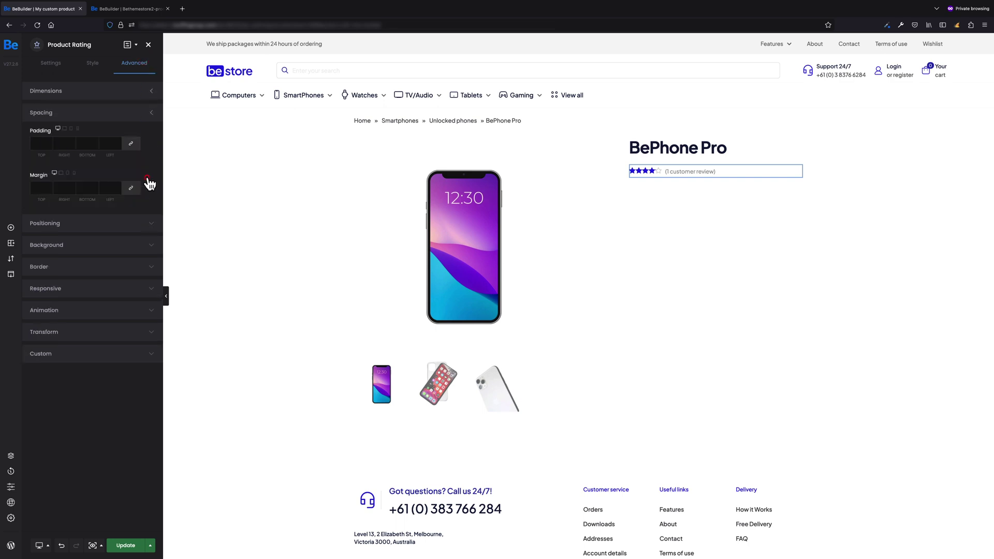
left_click(85, 189)
type("20px")
left_click(124, 168)
Place an Icon Box under the rating and clear its title.
left_click(11, 228)
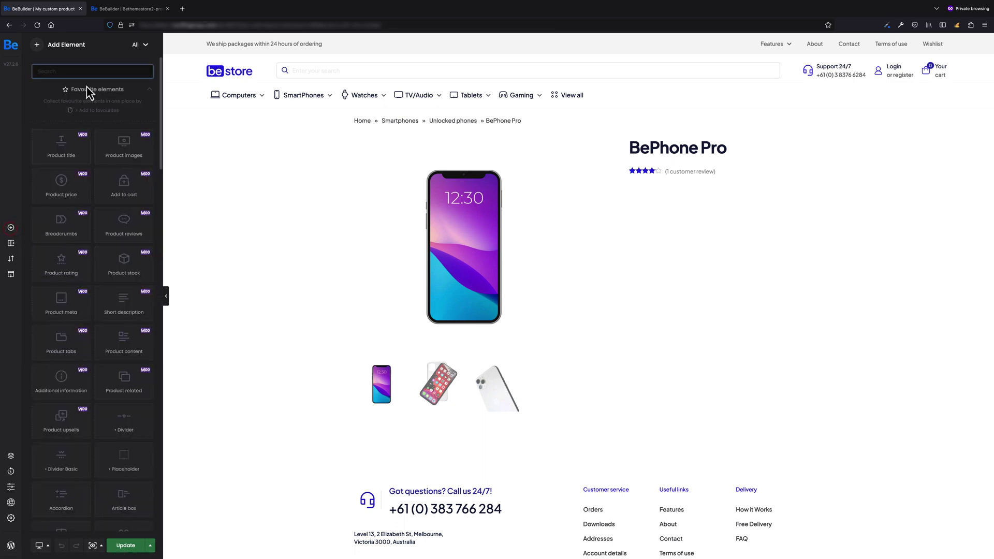
type("ico")
left_click_drag(67, 152, 667, 193)
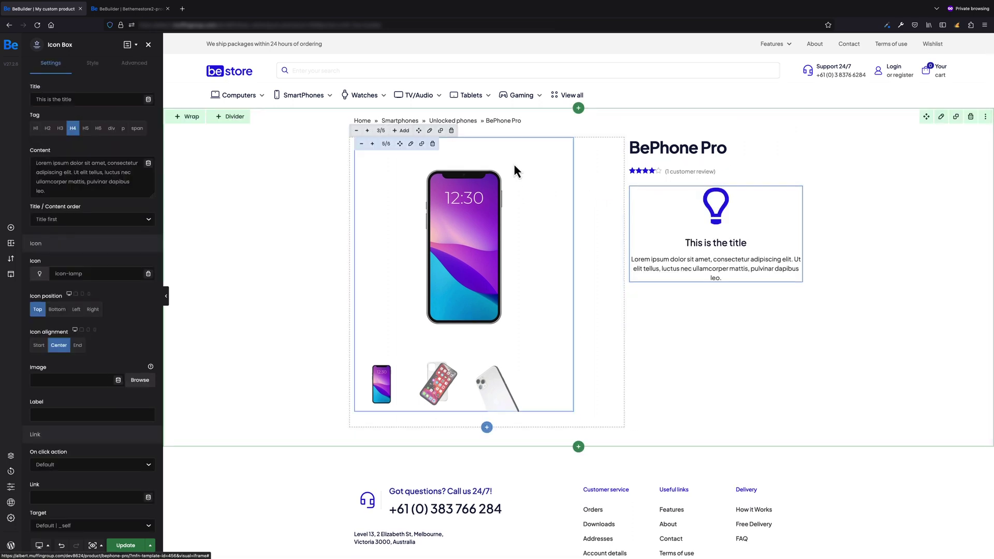
left_click(102, 99)
key("ctrl+a")
key("BackSpace")
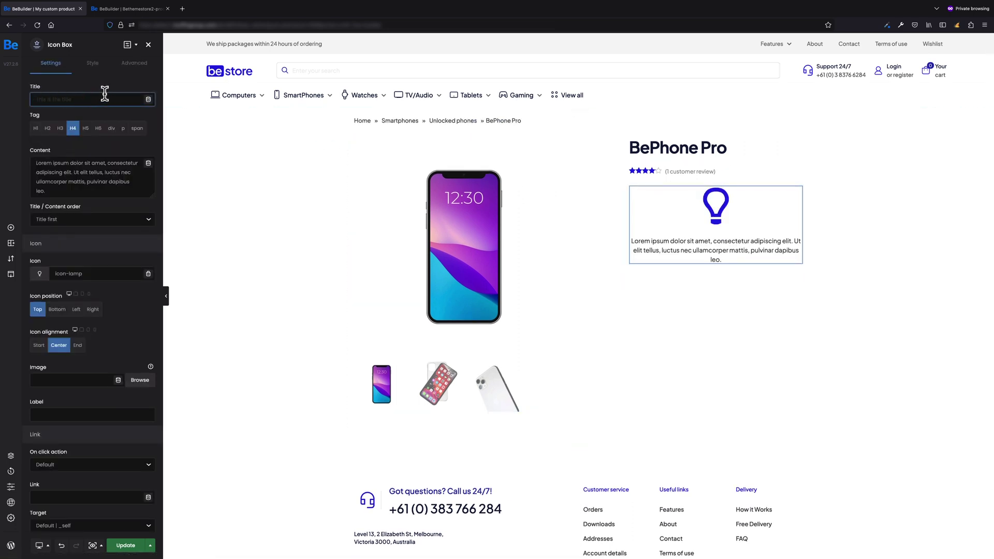
Replace the Icon Box content with 'Free shipping for 1000$', keeping title-first order.
left_click(112, 141)
key("ctrl+a")
key("BackSpace")
type("Free shipping for <strong>1000$</strong>")
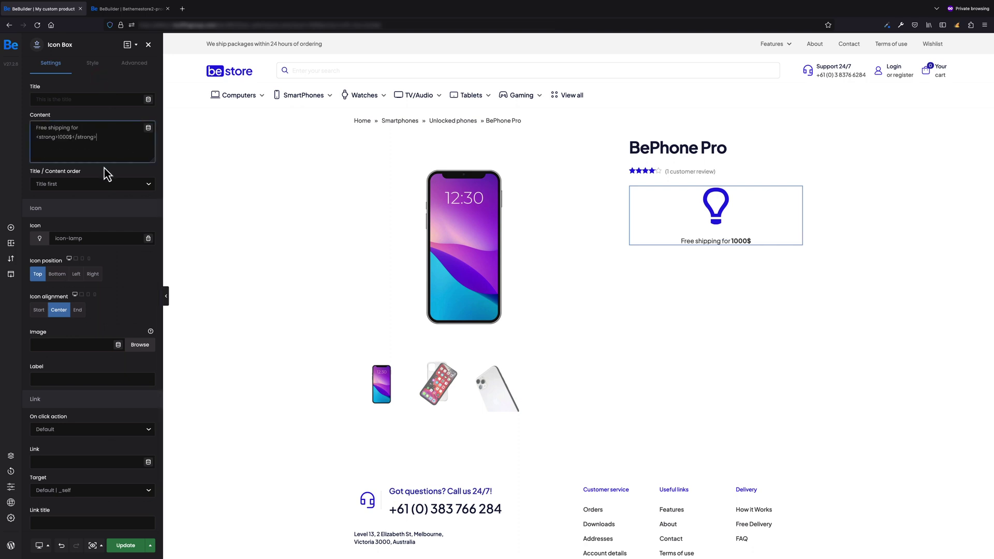
left_click(104, 167)
left_click(104, 184)
left_click(94, 181)
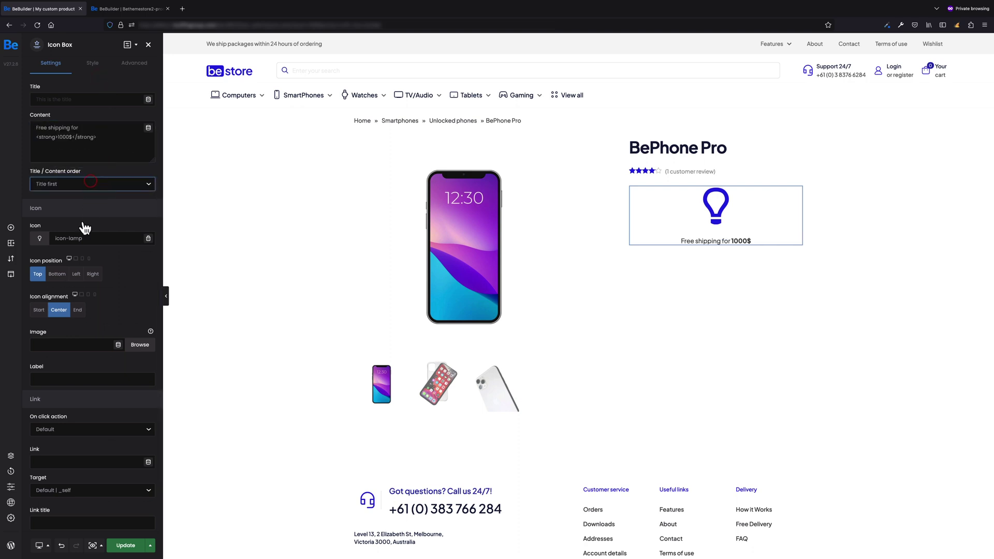
Position the icon on the left and use the small SVG shipping image from media.
left_click(77, 275)
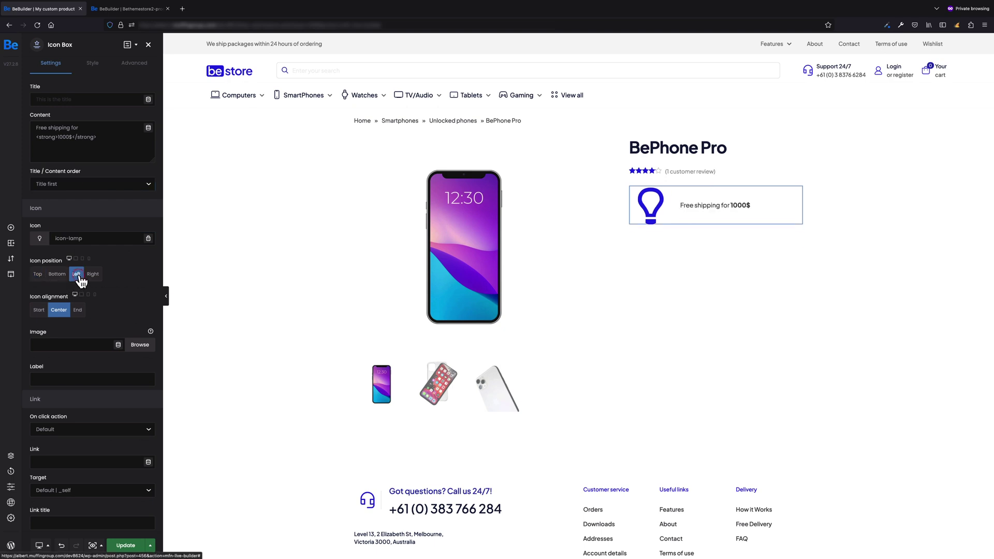
left_click(141, 345)
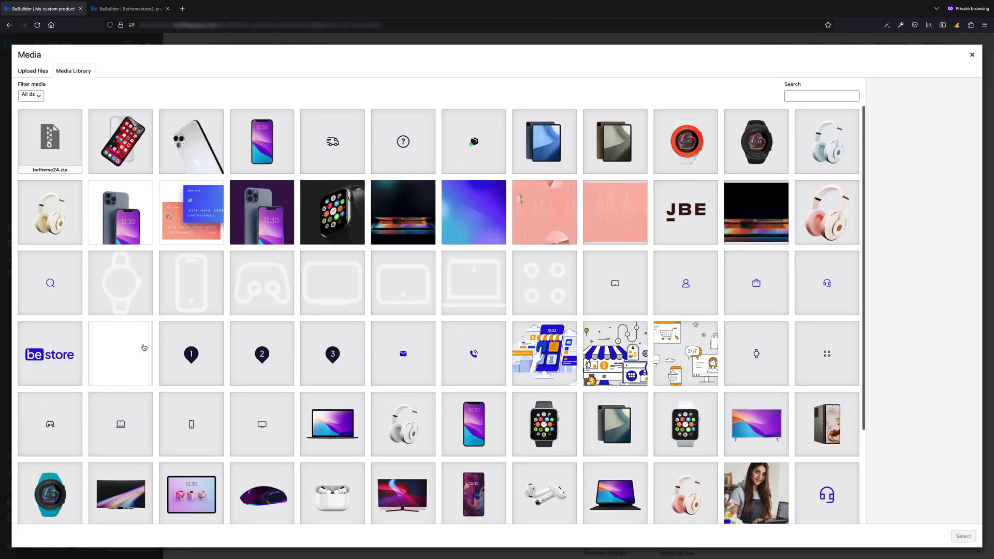
left_click(452, 150)
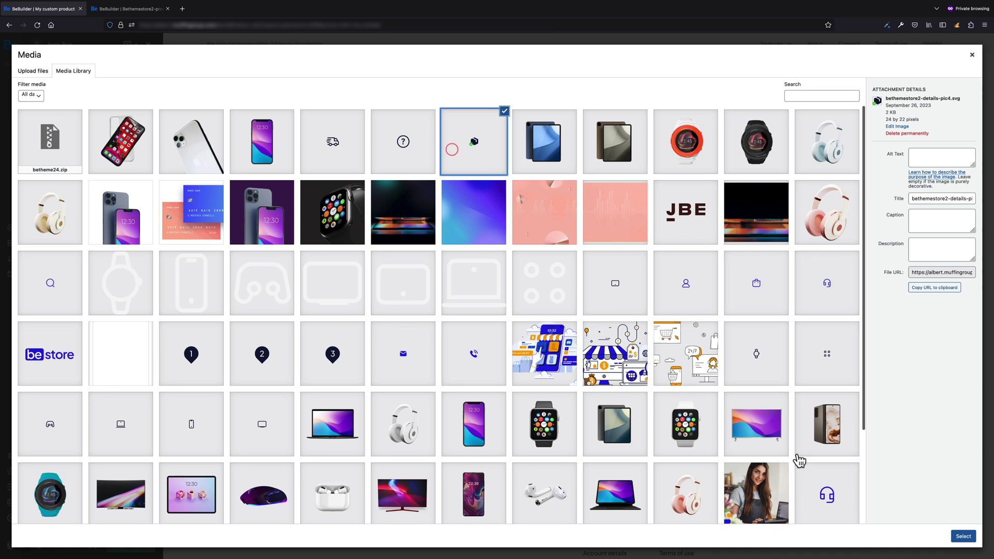
left_click(974, 541)
left_click(139, 395)
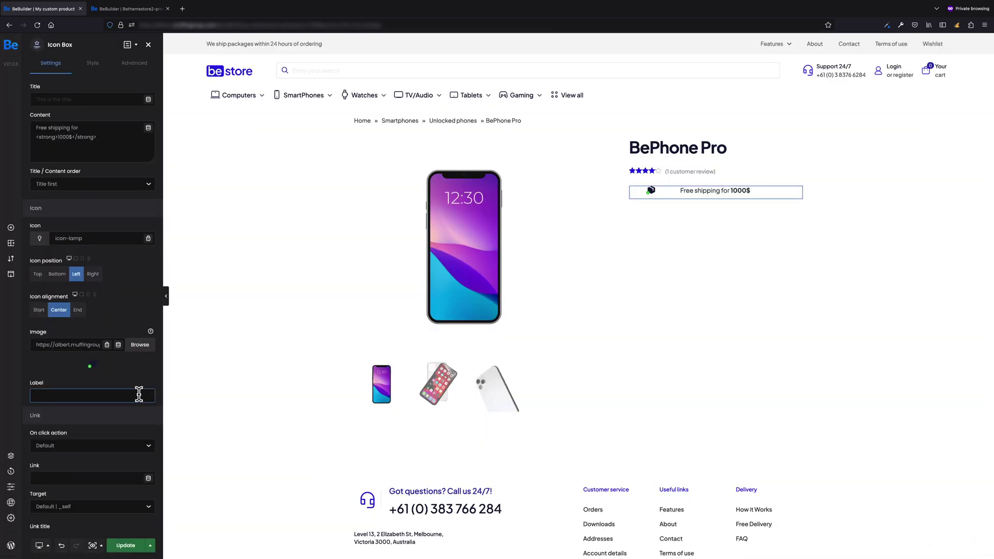
Set the Icon Box container padding to 8px/12px/8px/12px.
left_click(92, 63)
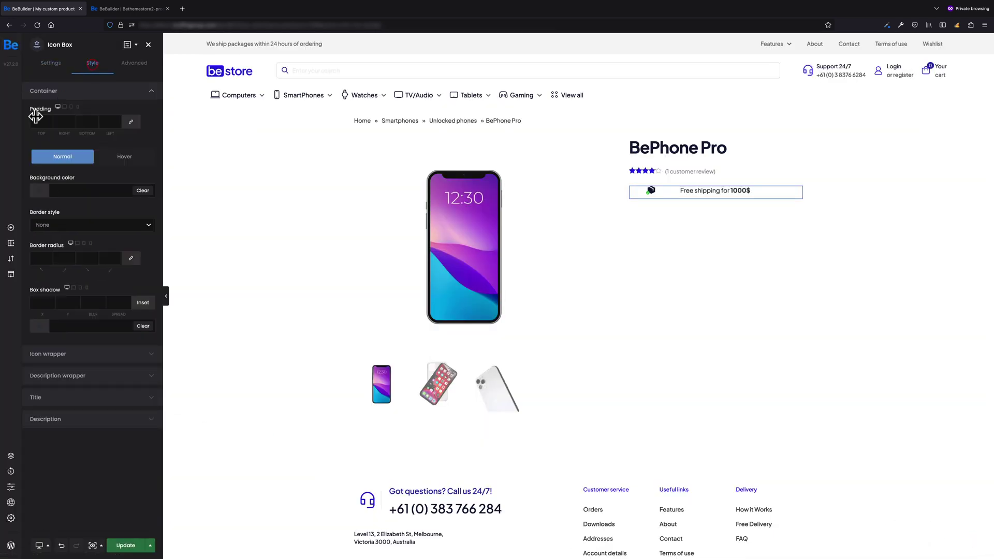
type("8")
left_click(64, 122)
left_click(87, 122)
type("8")
left_click(110, 121)
type("12px")
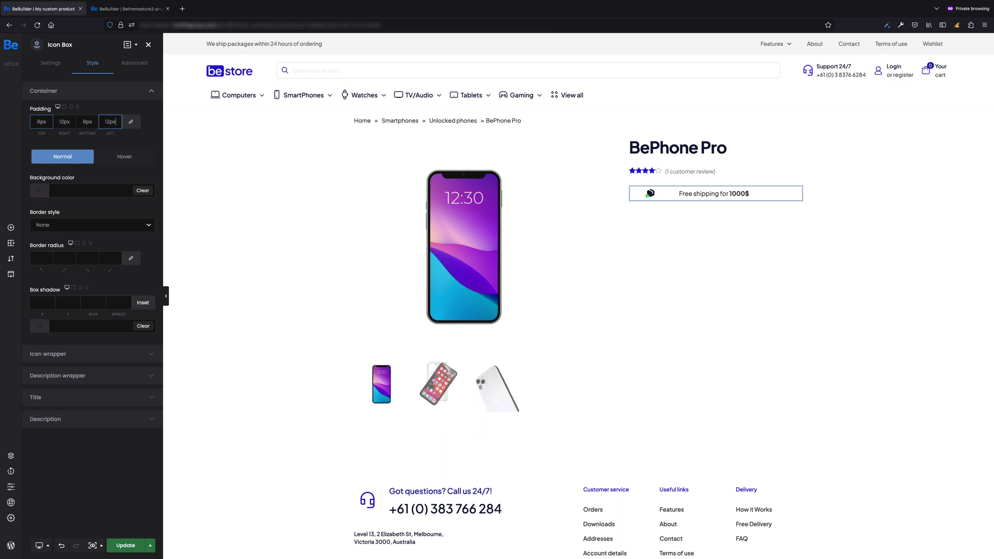
Give the box a solid 1px #E7E7E7 border with 4px rounded corners.
left_click(71, 226)
left_click(72, 229)
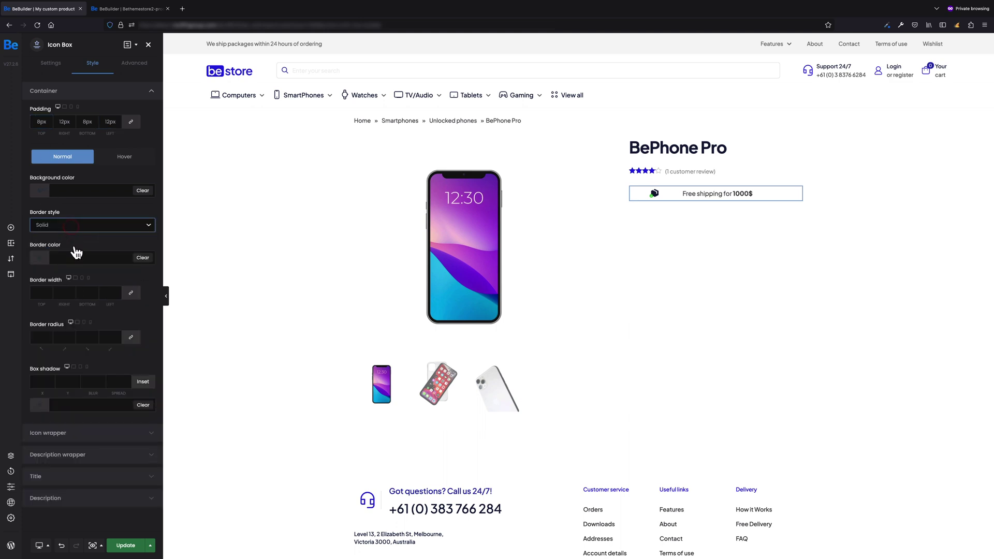
left_click(73, 257)
type("#E7E7E7")
left_click(45, 291)
type("1")
left_click(130, 293)
left_click(41, 337)
type("4")
left_click(132, 339)
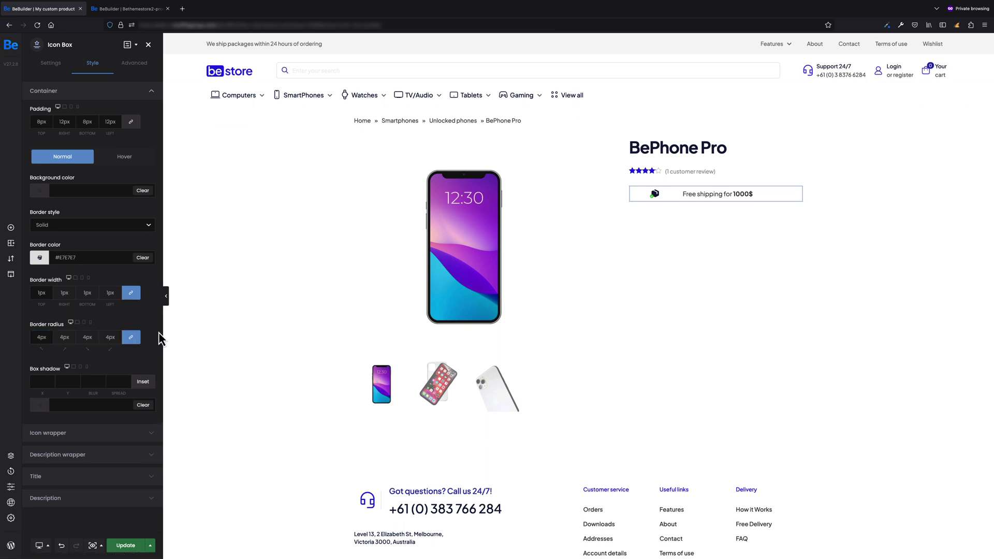
Set the icon wrapper width to auto with a 10px right margin.
left_click(115, 434)
left_click(44, 143)
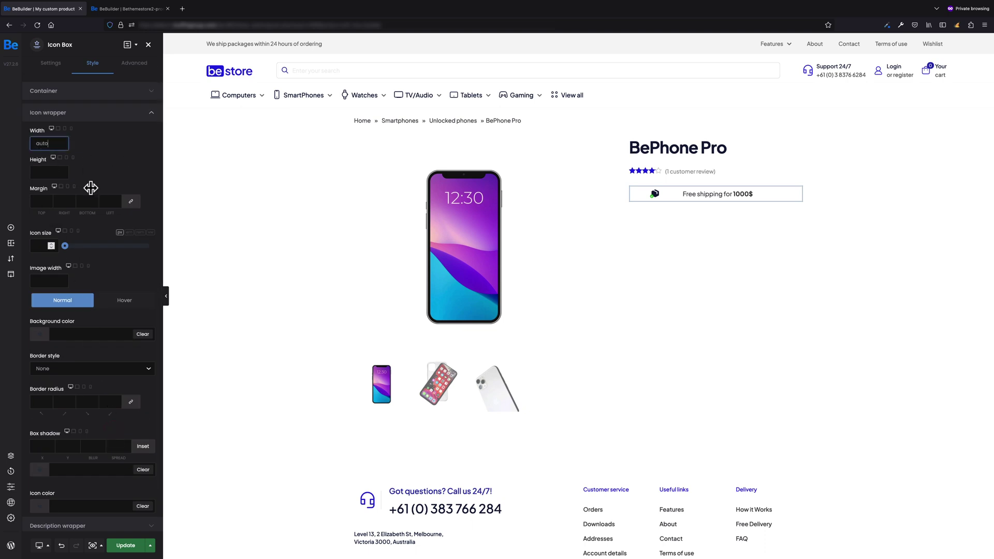
left_click(67, 204)
type("10")
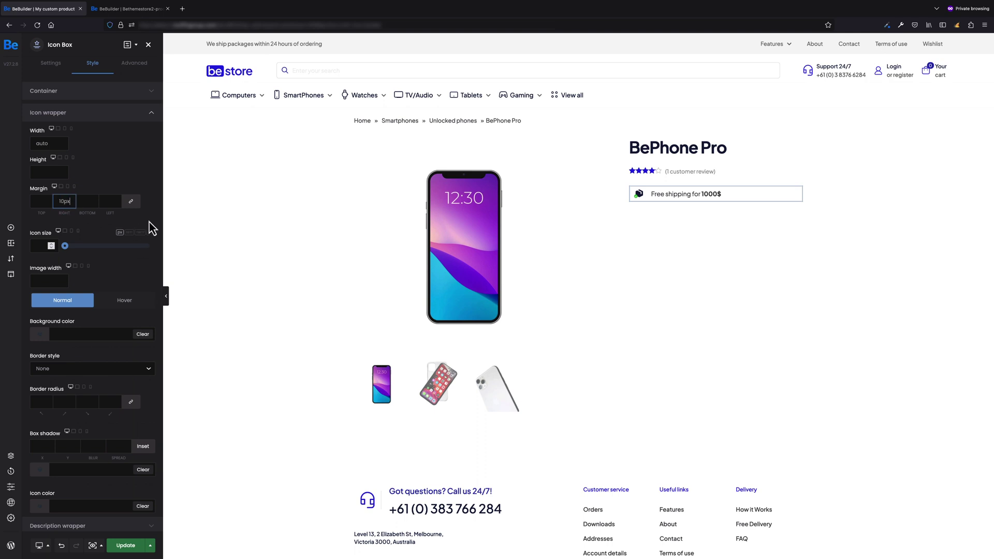
left_click(148, 215)
left_click(131, 63)
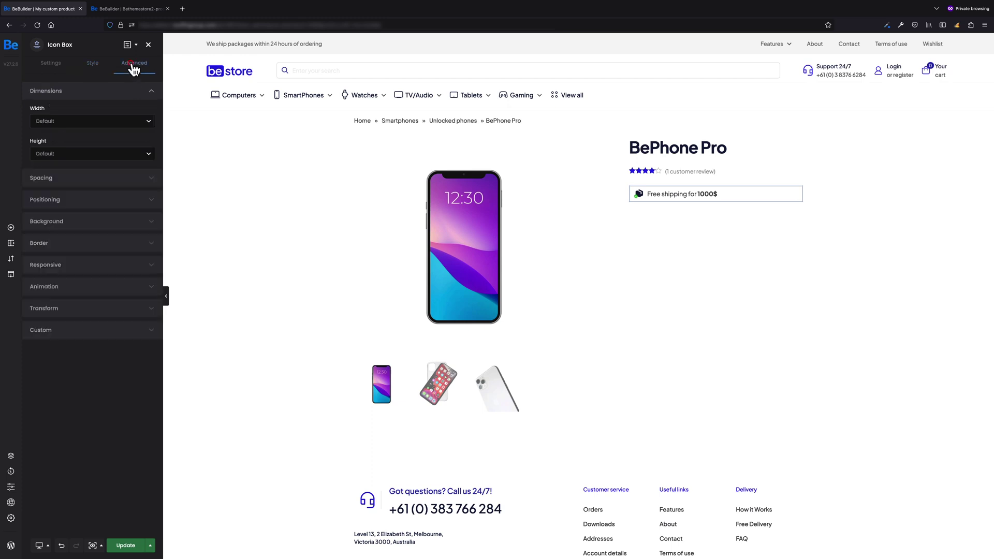
left_click(104, 121)
Set the free-shipping box width to Inline and add a 20px bottom margin.
left_click(102, 125)
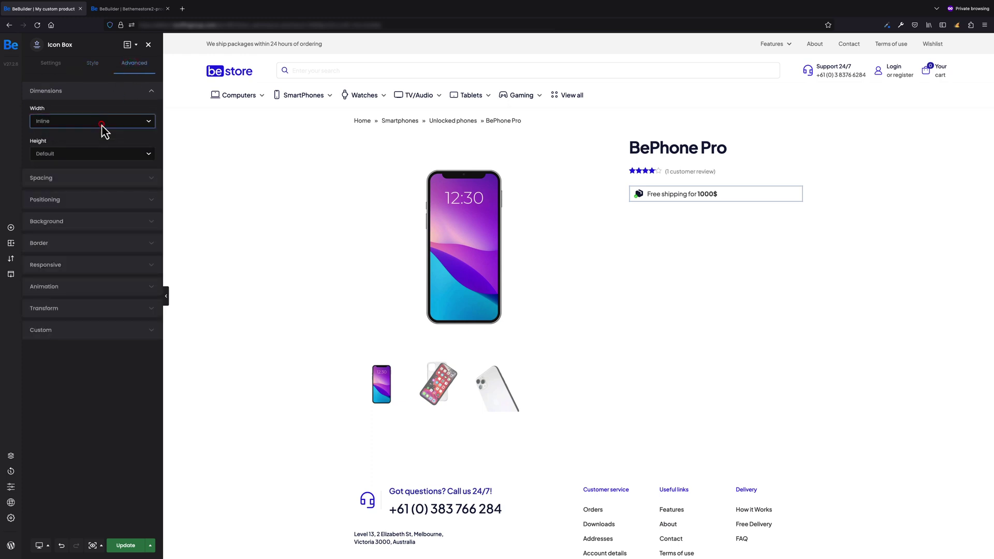
left_click(104, 178)
left_click(88, 187)
type("20")
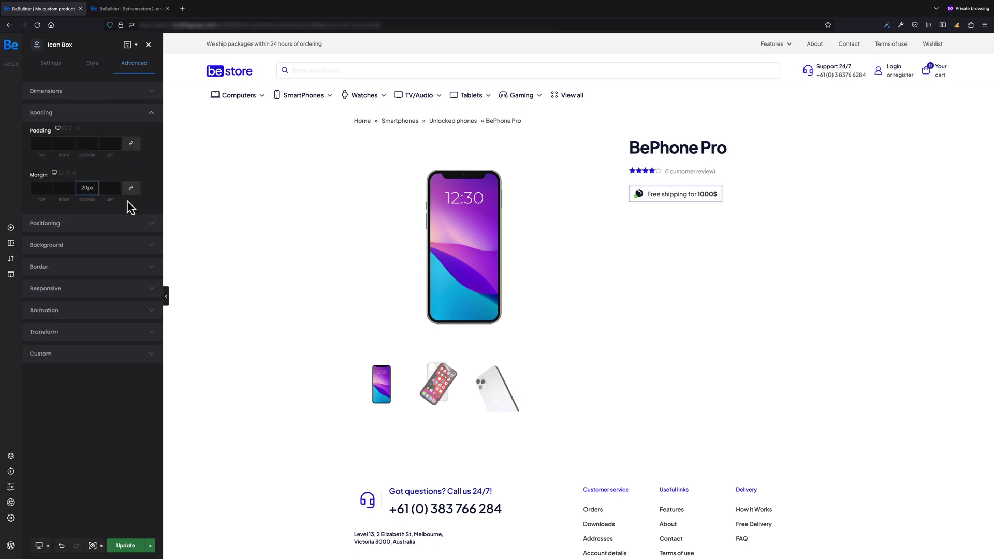
left_click(127, 200)
Place the Short description below the free-shipping box and check its text in the product editor.
left_click(11, 227)
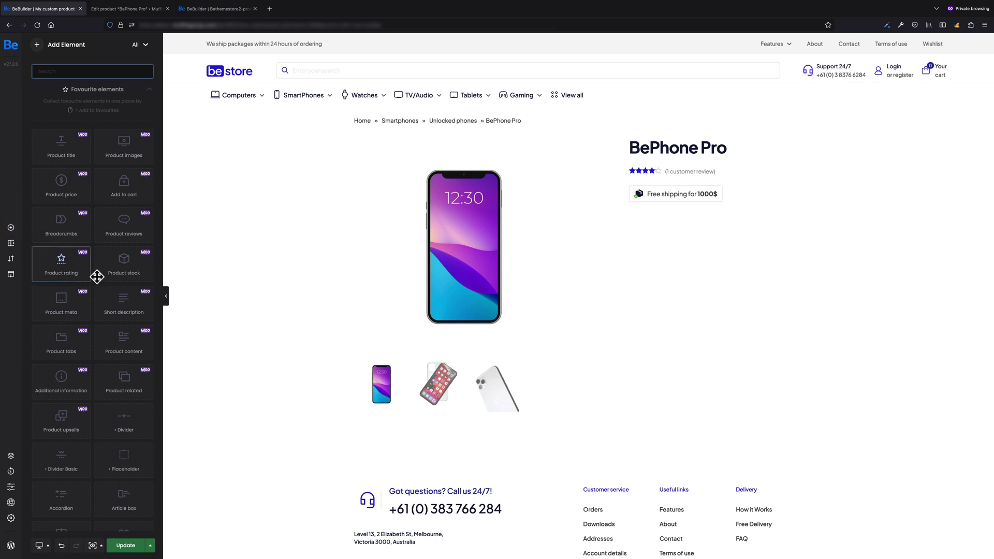
left_click_drag(124, 299, 678, 217)
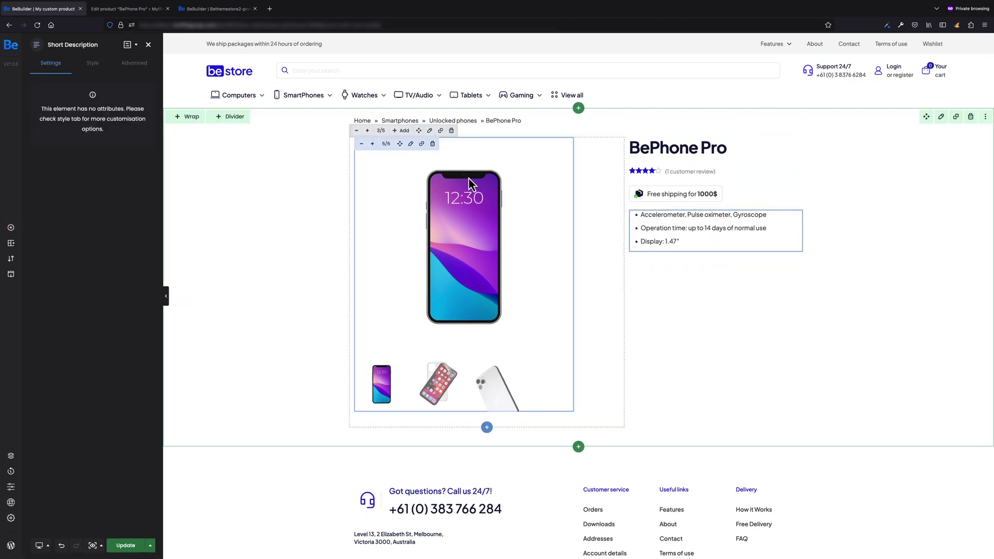
left_click(136, 9)
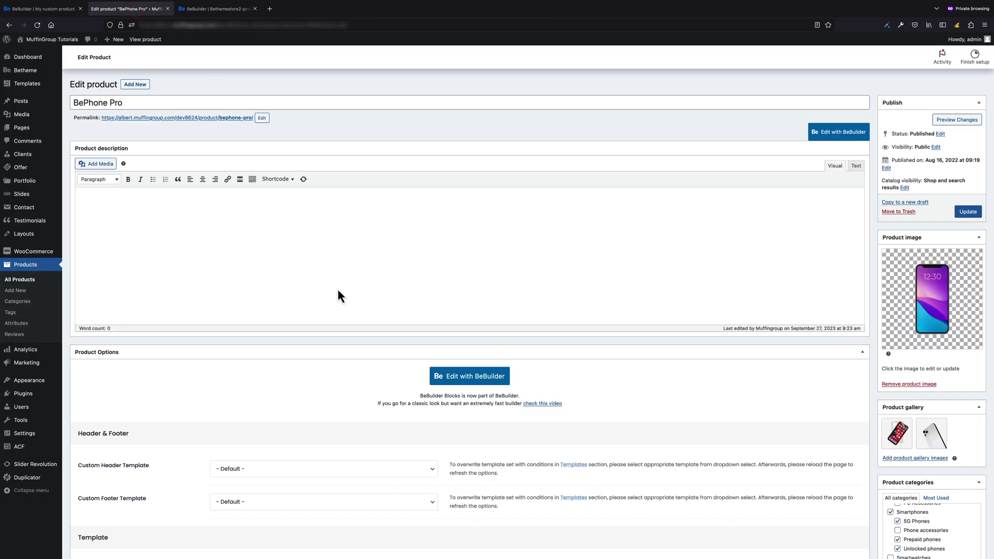
scroll(337, 287, "down", 15)
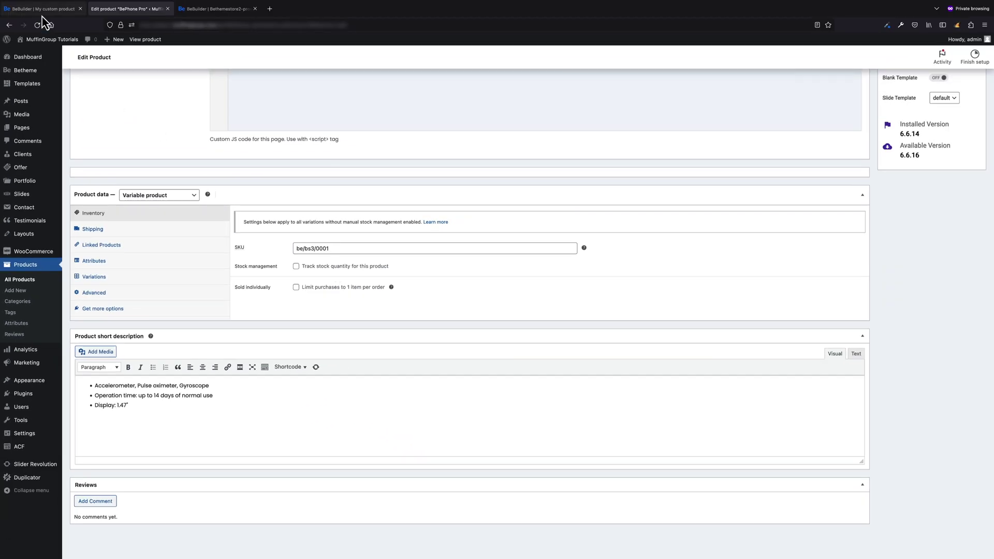
left_click(42, 10)
Give the short description a 20px bottom margin and add an Add To Cart element below.
left_click(130, 74)
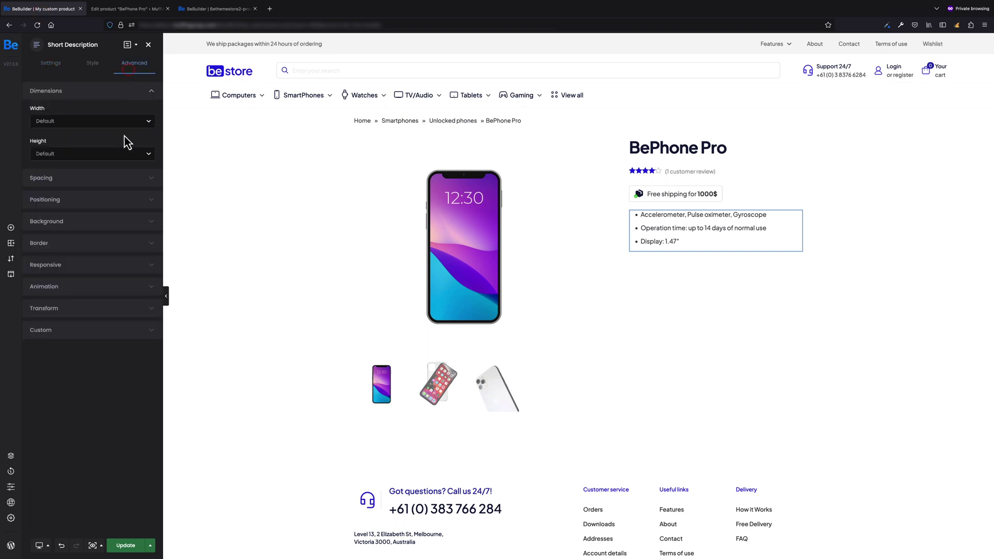
left_click(121, 178)
left_click(84, 188)
type("20")
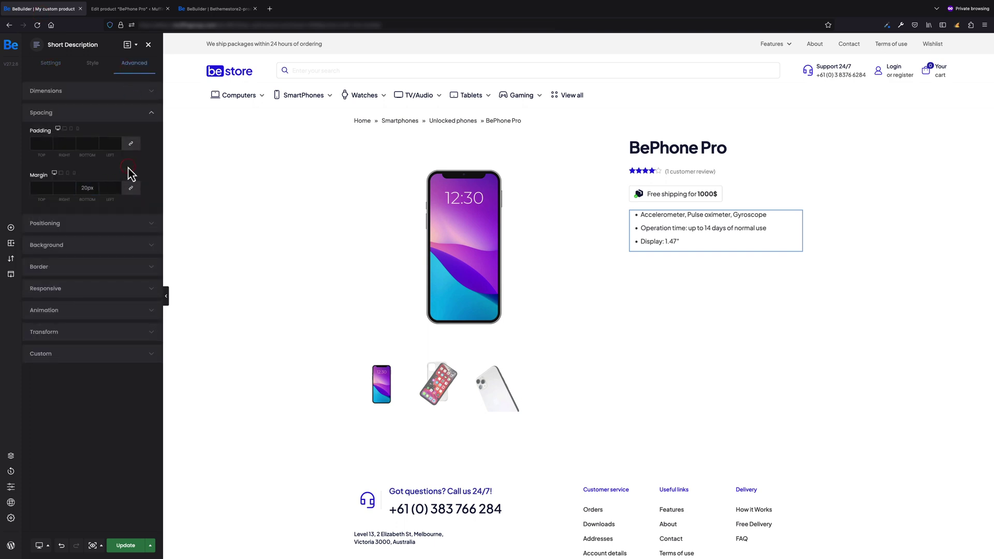
left_click(11, 227)
left_click_drag(124, 184, 663, 260)
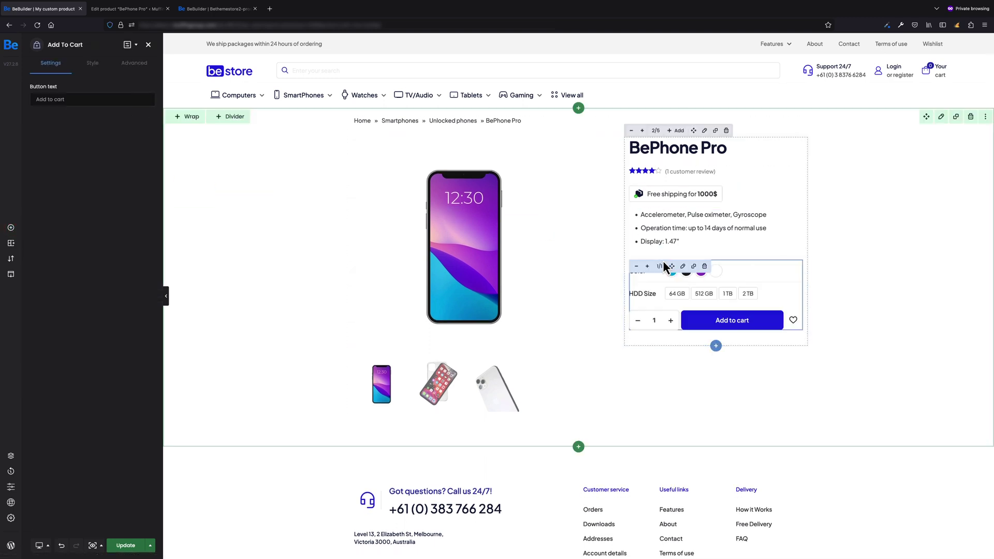
left_click(110, 96)
triple_click(111, 96)
type("Buy Now")
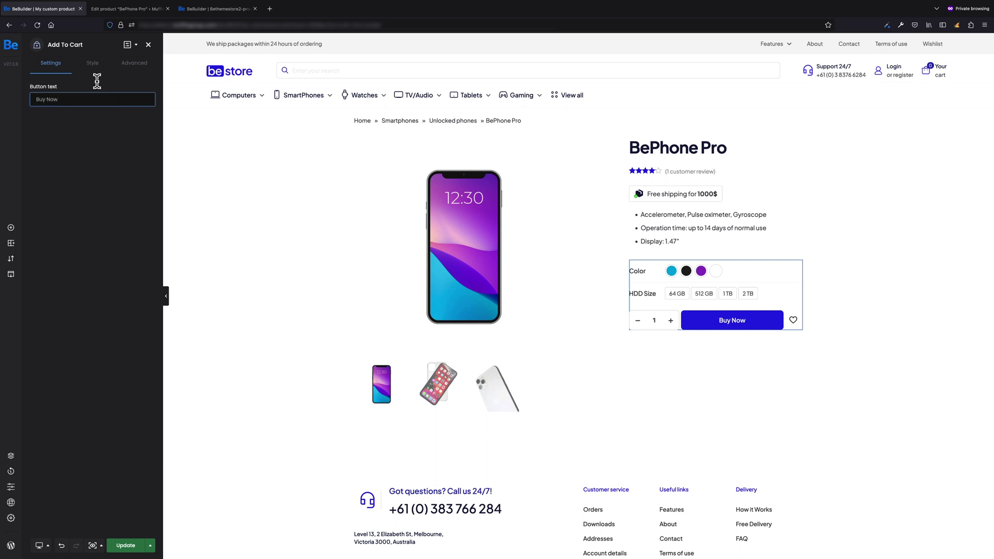
left_click(122, 133)
left_click(128, 9)
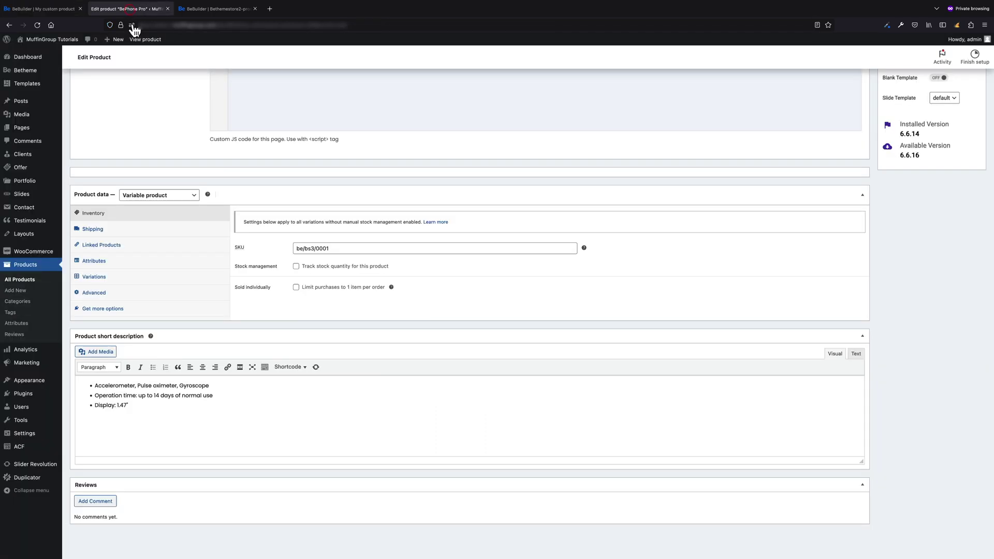
left_click(110, 262)
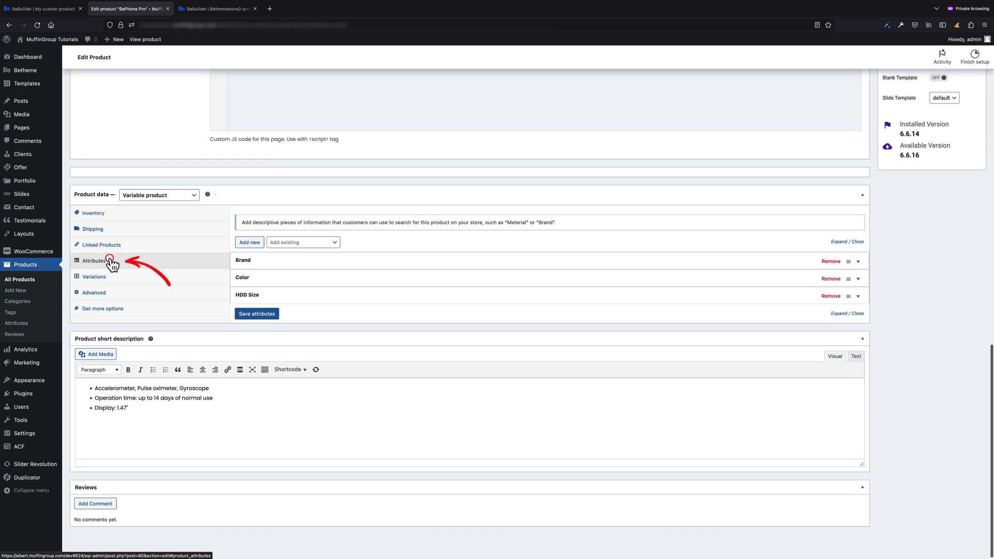
left_click(859, 280)
left_click(859, 351)
Back in the product template, set the Add To Cart quantity text colour to #252525.
left_click(42, 9)
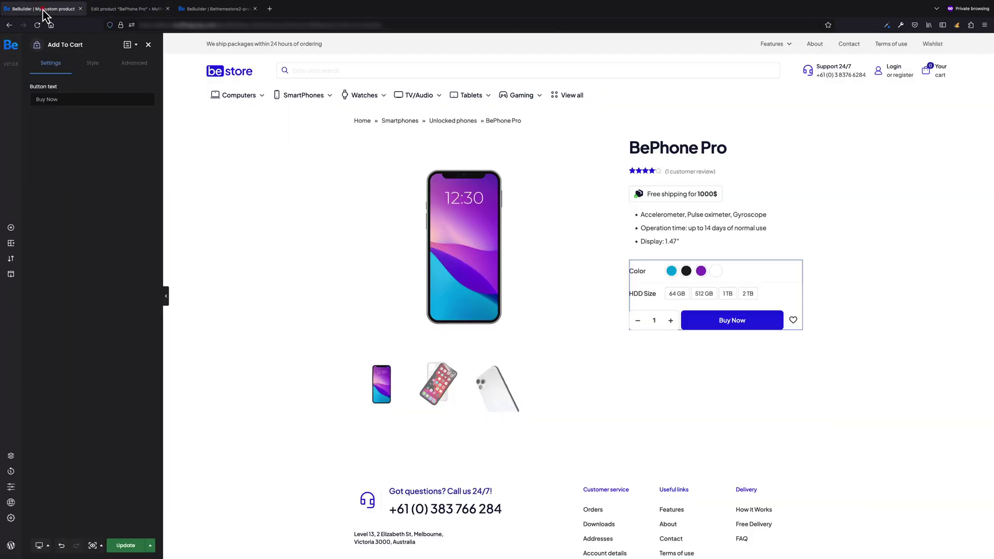
left_click(104, 64)
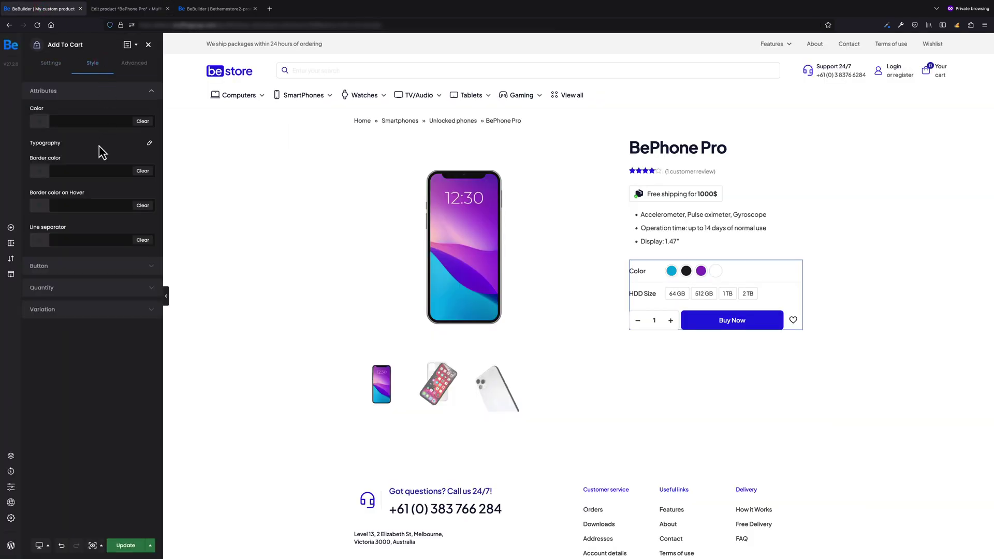
left_click(80, 289)
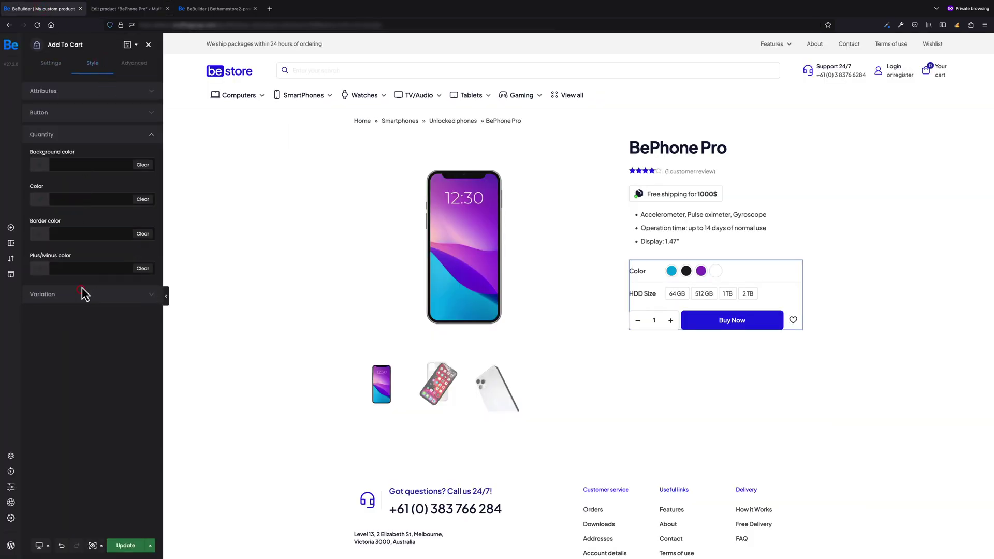
left_click(71, 198)
left_click(91, 182)
Style the variation price #0B1A48, size 28, line height 32, bold.
left_click(109, 297)
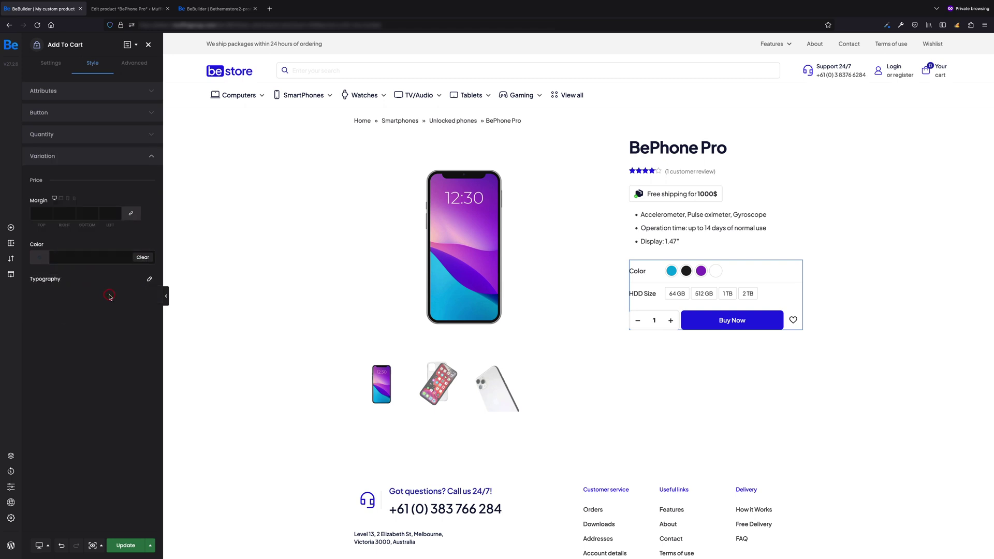
left_click(81, 258)
left_click(90, 240)
left_click(152, 283)
left_click(56, 314)
type("28")
left_click(54, 350)
type("32")
left_click(89, 387)
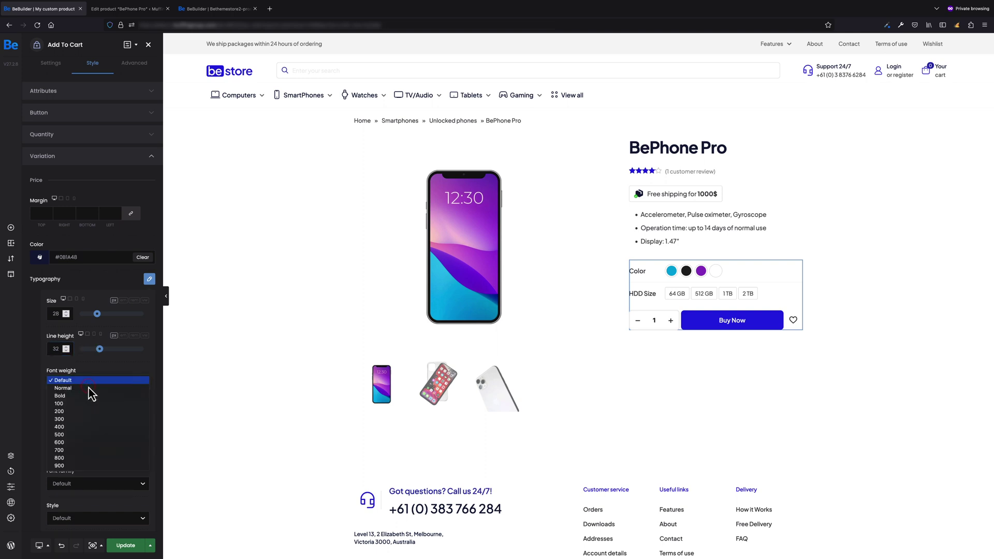
left_click(86, 397)
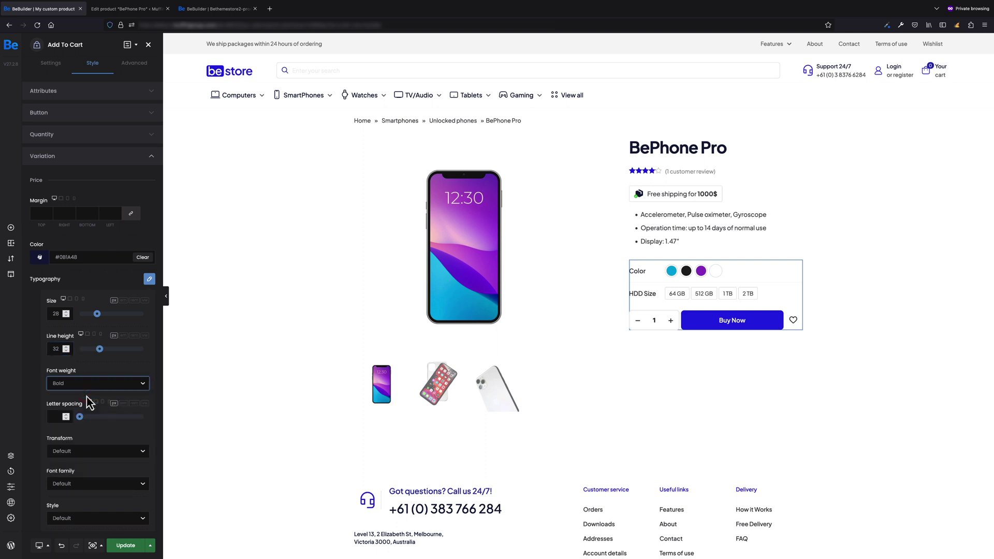
Add an Icon Box below the Add To Cart row, found by searching 'ico'.
left_click(11, 227)
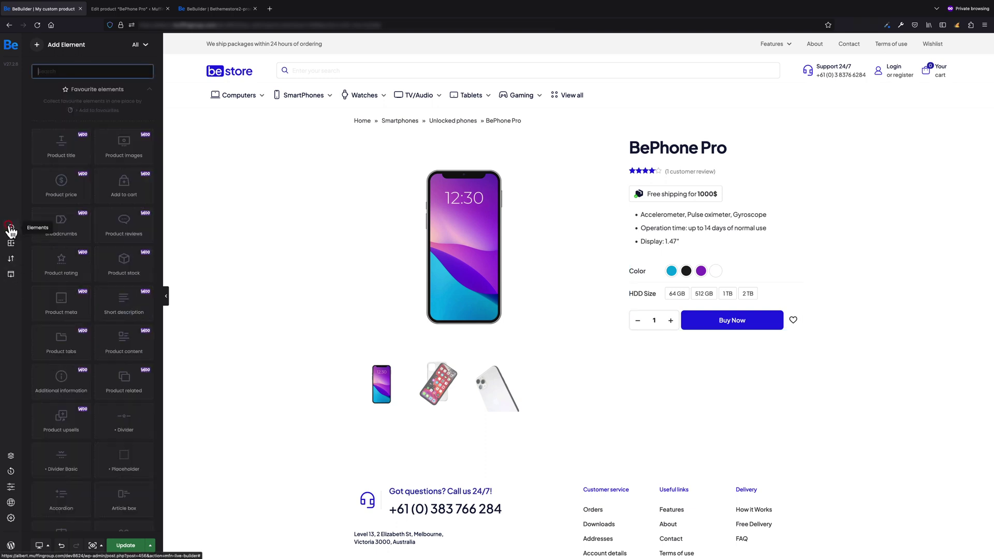
type("ico")
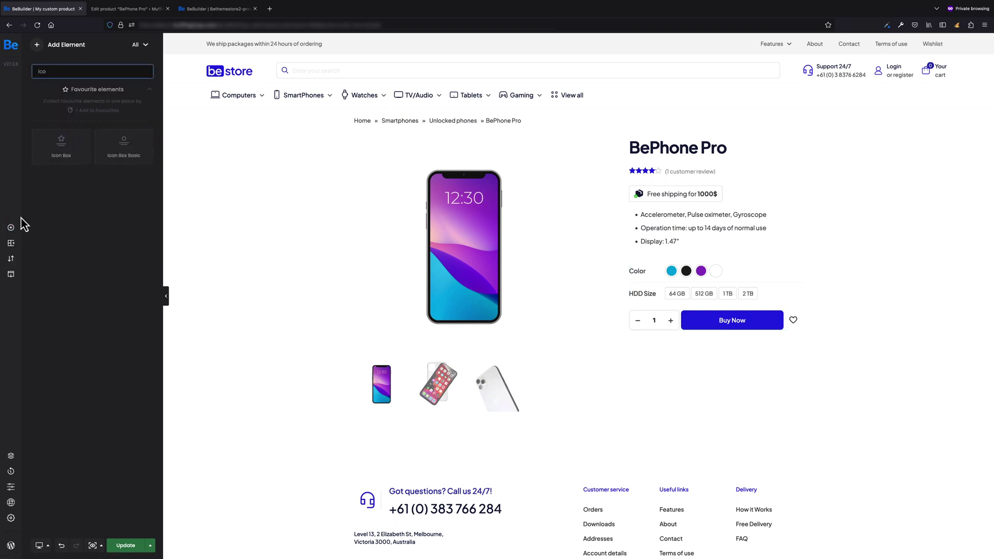
left_click_drag(51, 150, 677, 346)
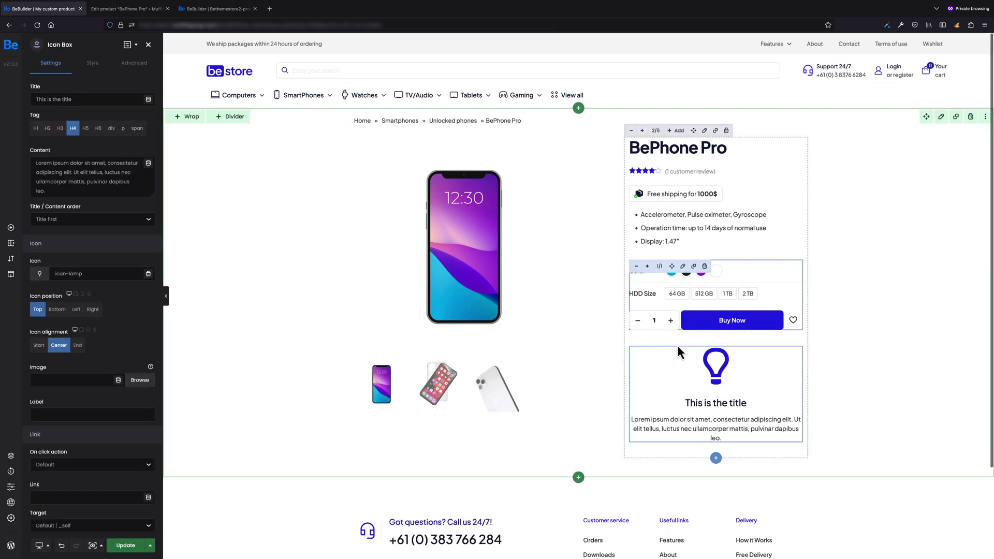
Title it 'Need fast implementation?' as a p tag and paste the Express Service text.
triple_click(87, 102)
type("Need fast implementation?")
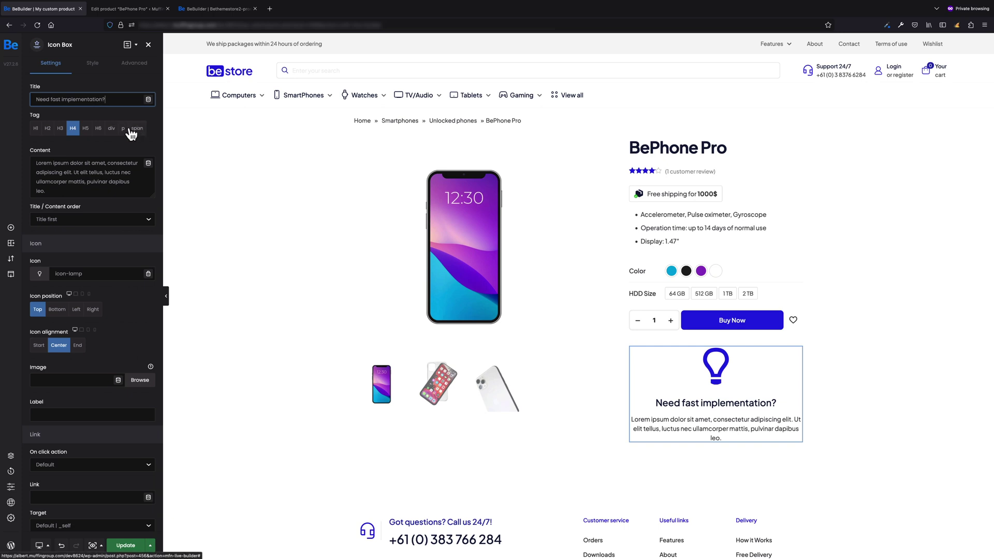
left_click(123, 128)
left_click(104, 184)
key("ctrl+a")
key("BackSpace")
type("<p>Select the Express Service and the implementation will take 72 hours from the acceptance of the project</p> <span style=\"color: #2A27E9;\">Find out more</span>")
left_click(104, 219)
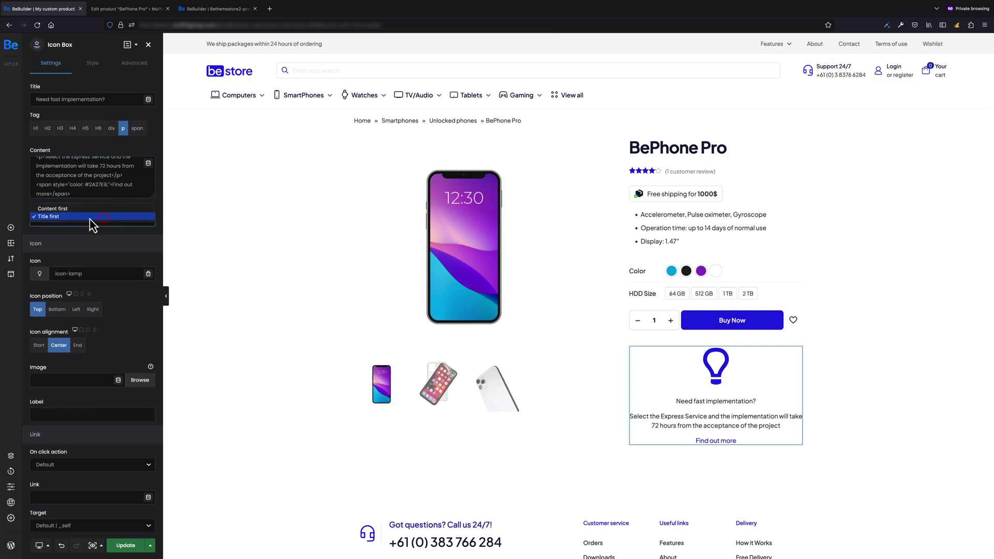
left_click(89, 217)
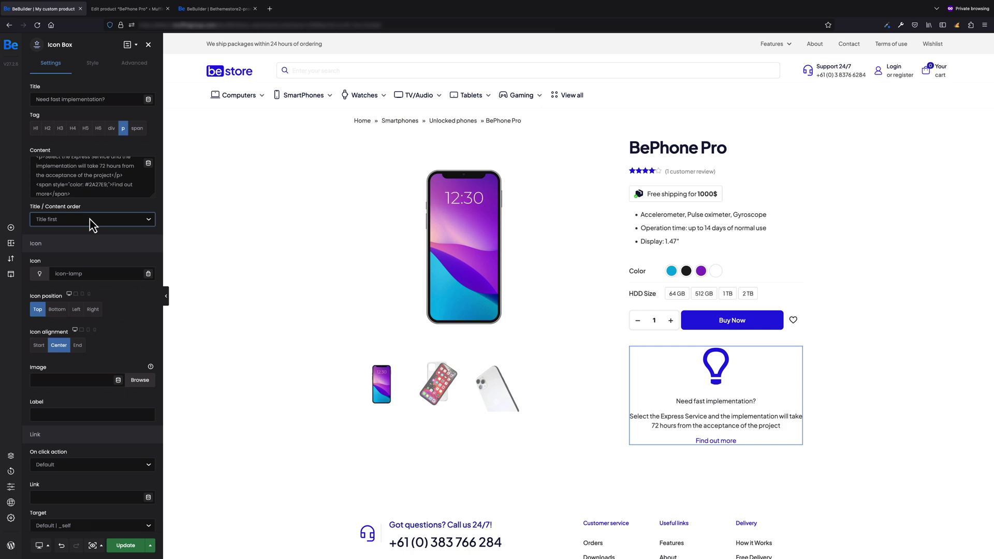
Place a delivery-truck image icon left, top-aligned, with a Move box up hover effect.
left_click(78, 311)
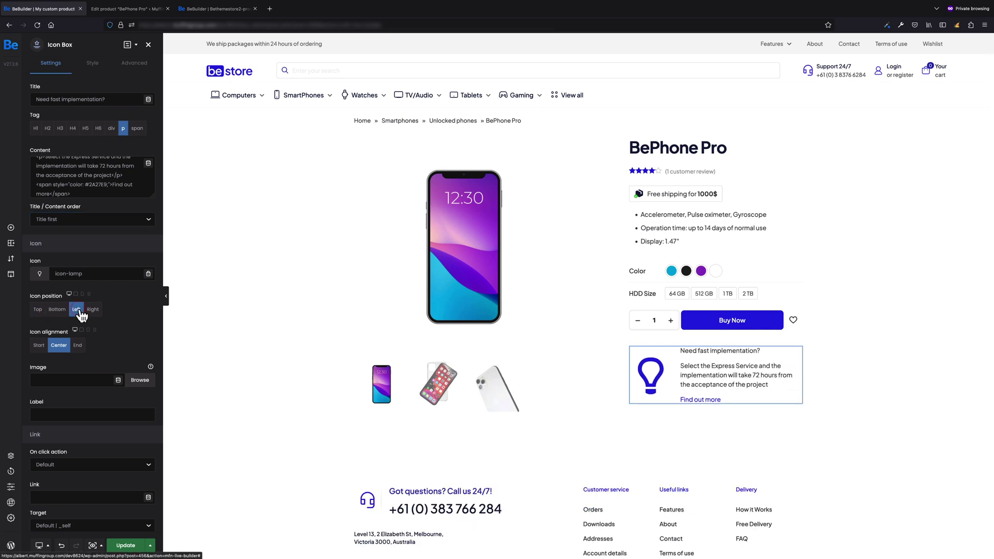
left_click(40, 346)
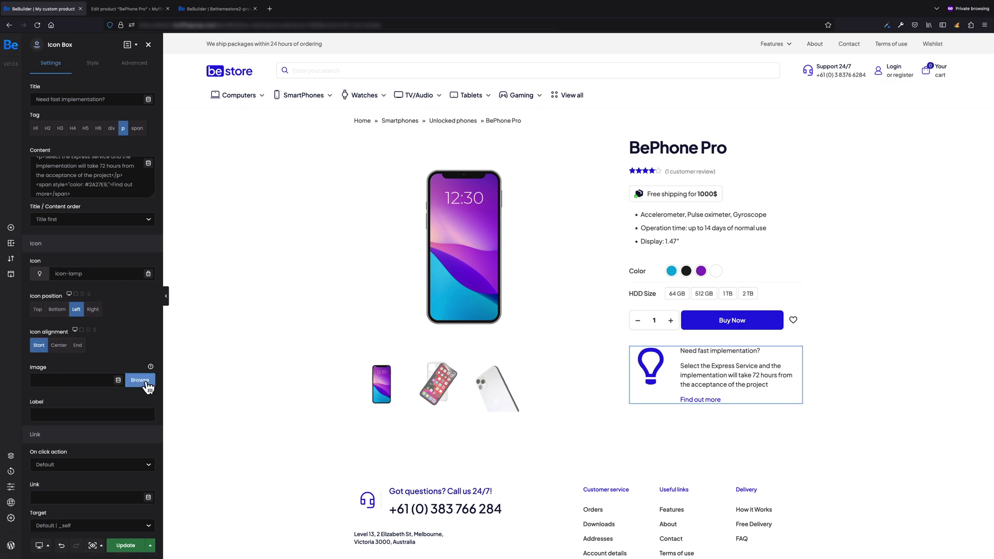
left_click(139, 380)
left_click(334, 152)
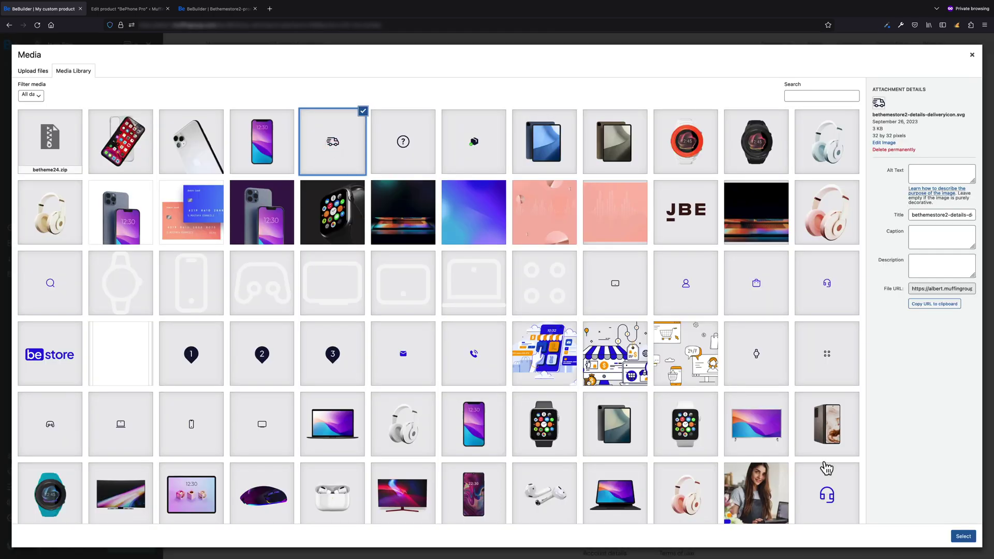
left_click(964, 536)
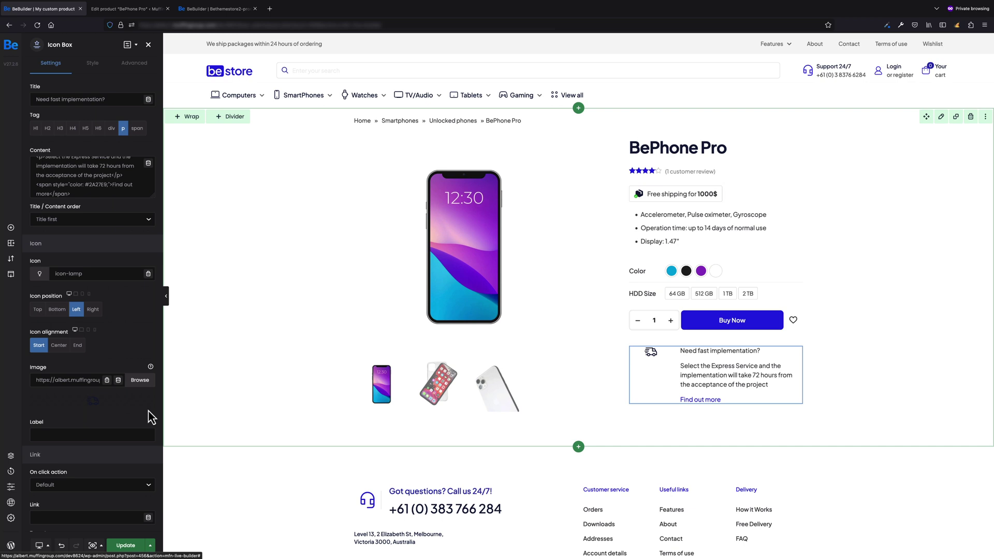
scroll(111, 426, "down", 3)
left_click(113, 519)
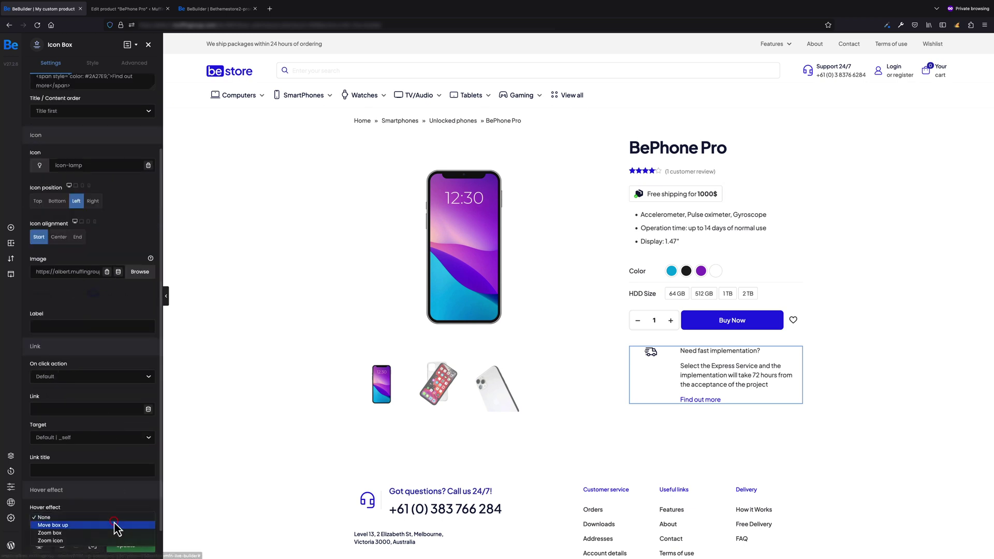
left_click(115, 522)
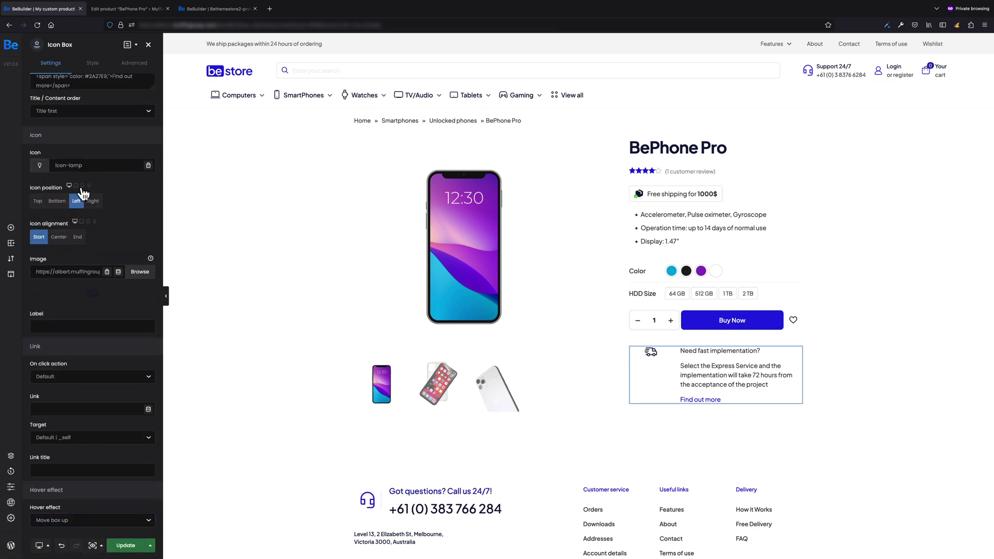
left_click(93, 63)
left_click(40, 121)
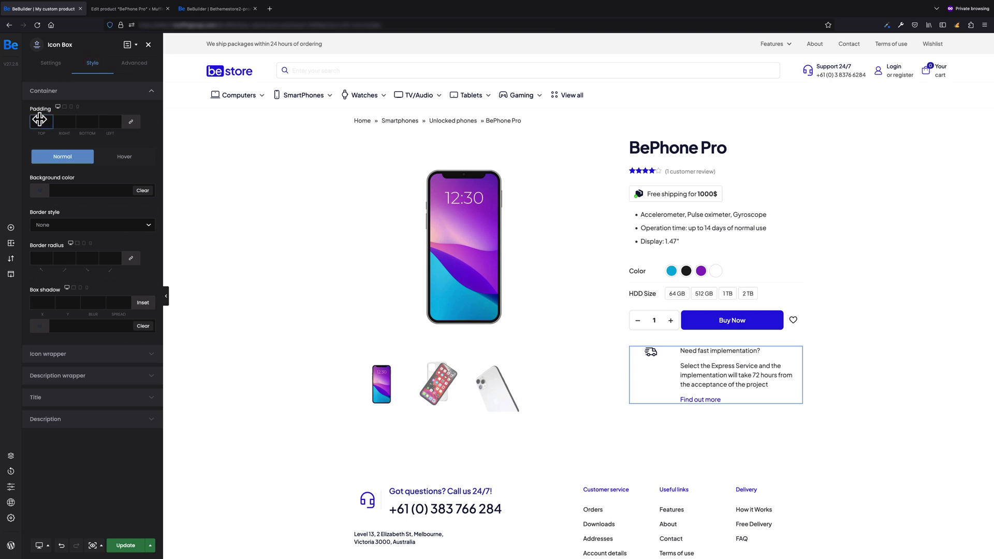
Give the icon box 20px padding, a #F5F5FA background and 8px corner radius.
type("20px")
left_click(131, 121)
left_click(94, 182)
left_click(104, 174)
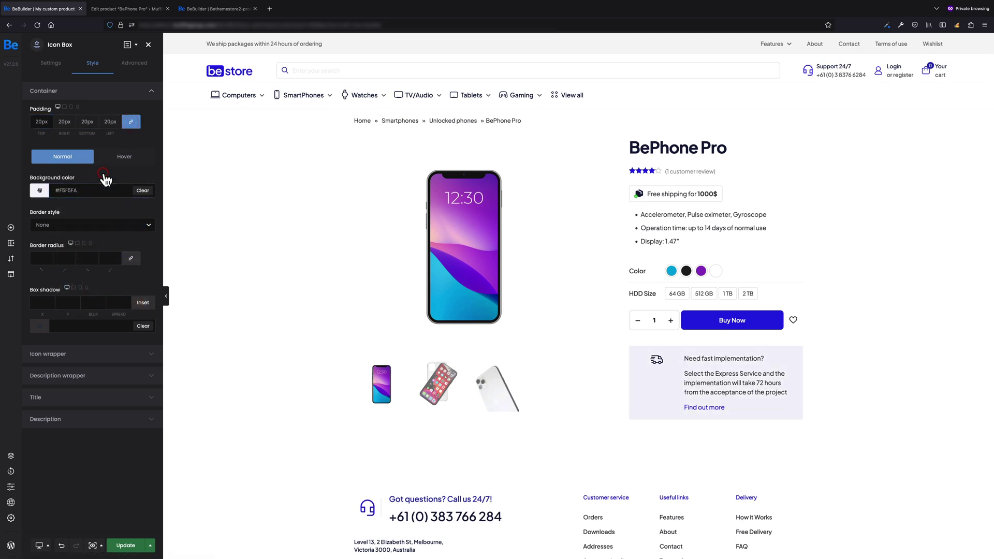
left_click(39, 258)
type("8px")
left_click(132, 257)
Make the icon wrapper 56×56 white, 20px right margin, 32 image width, 8px radius.
left_click(114, 354)
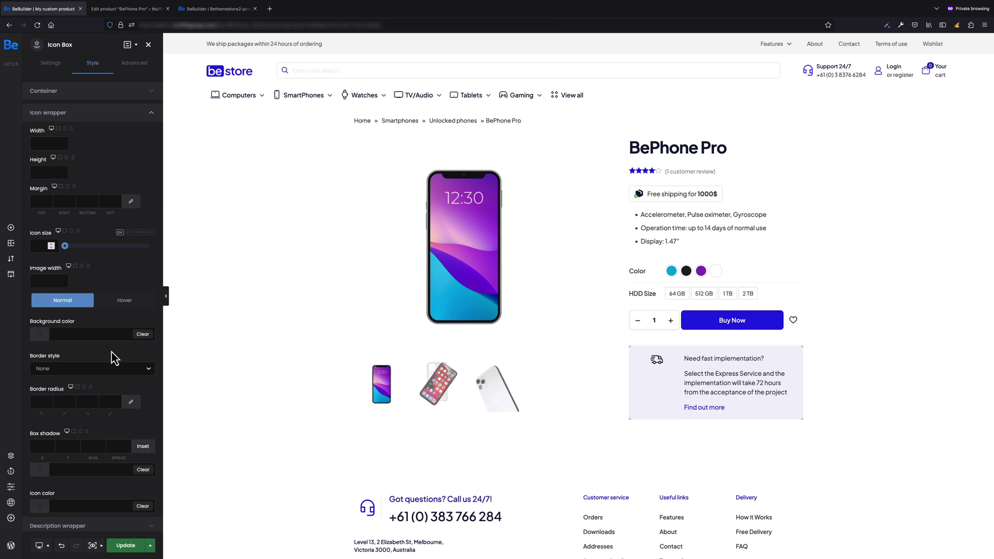
left_click(49, 142)
type("56")
left_click(42, 172)
type("56")
left_click(65, 201)
type("20")
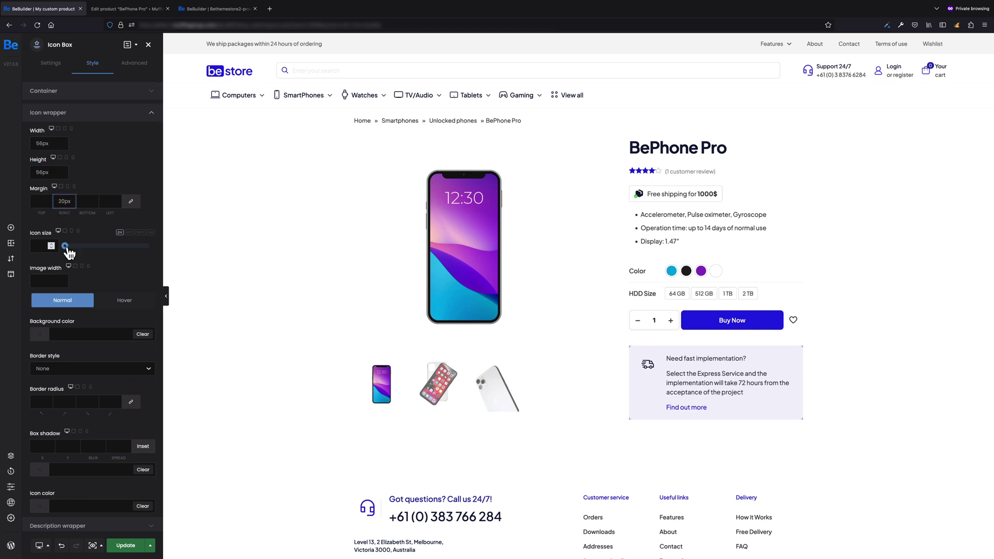
left_click(58, 281)
type("32")
left_click(81, 334)
left_click(97, 323)
left_click(41, 402)
type("8")
left_click(130, 402)
Colour the title #0B1A48 with an 8px bottom margin, and the description #787470.
scroll(104, 440, "down", 5)
left_click(103, 474)
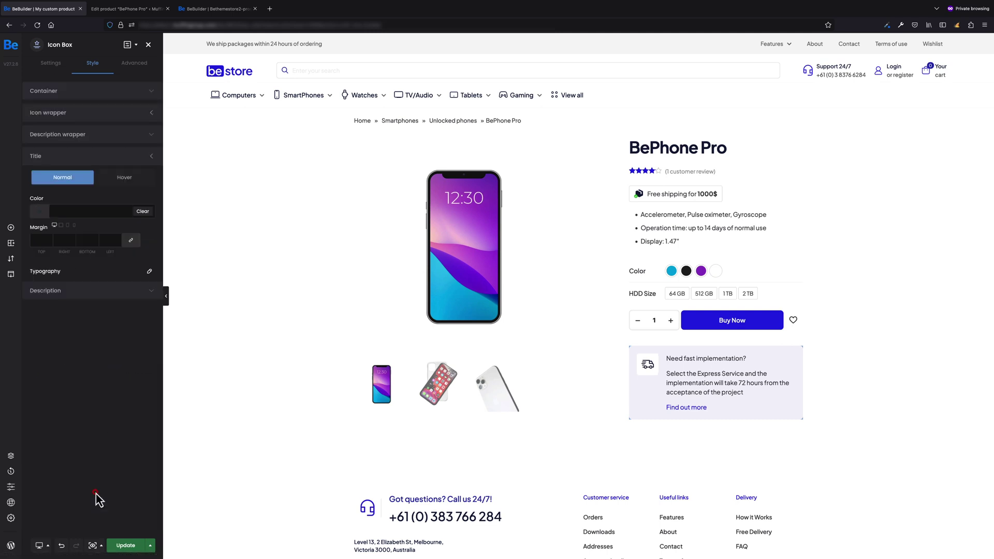
left_click(73, 212)
key("ctrl+v")
left_click(83, 195)
left_click(88, 241)
type("8")
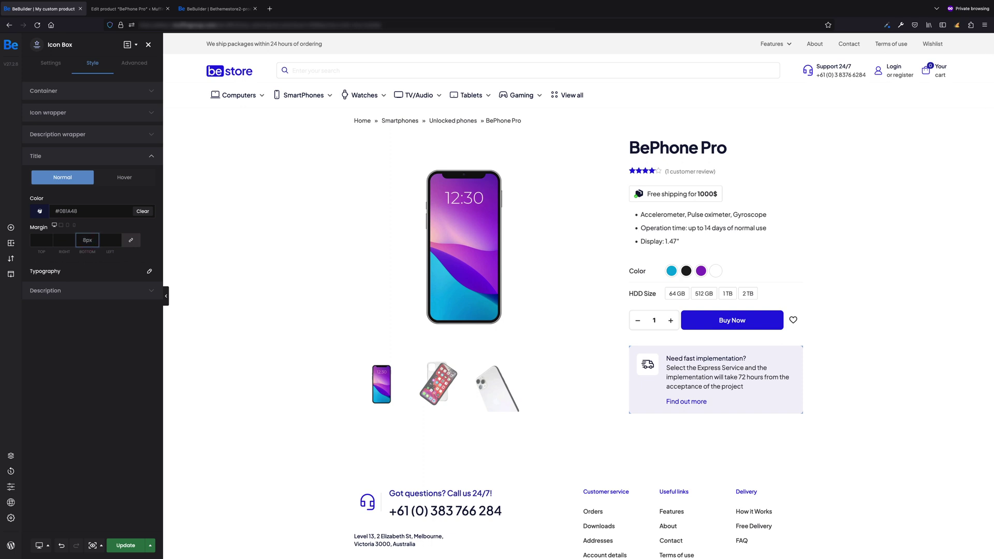
type("px")
left_click(105, 273)
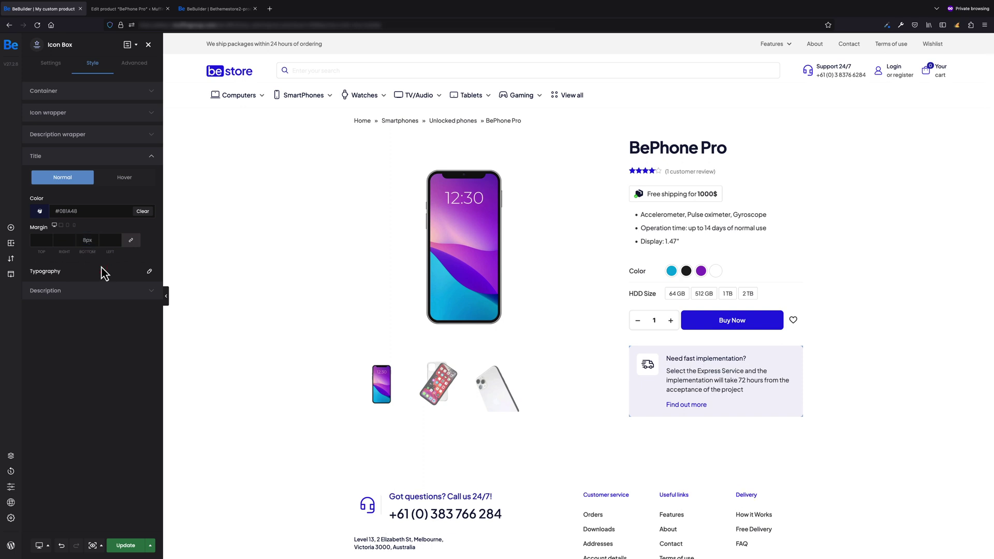
left_click(110, 290)
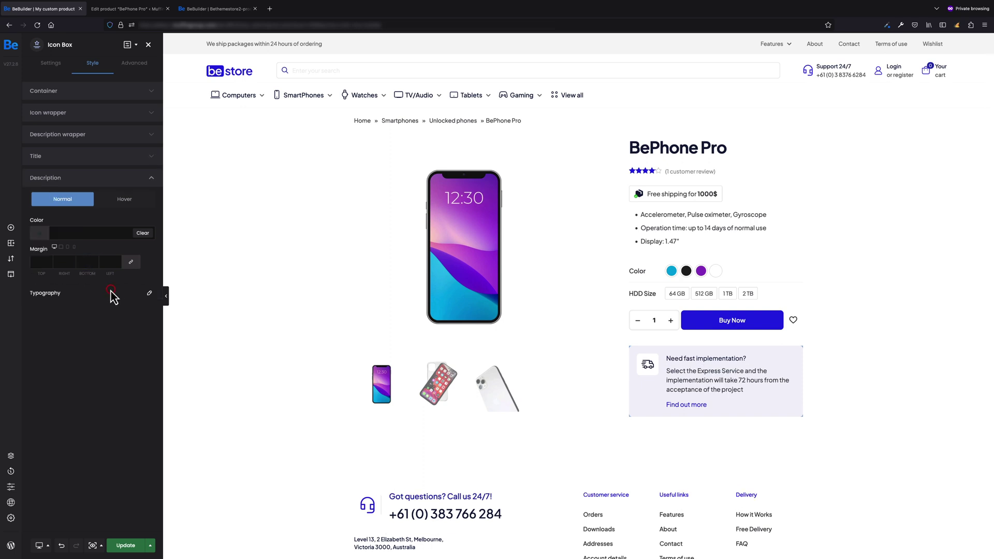
left_click(76, 233)
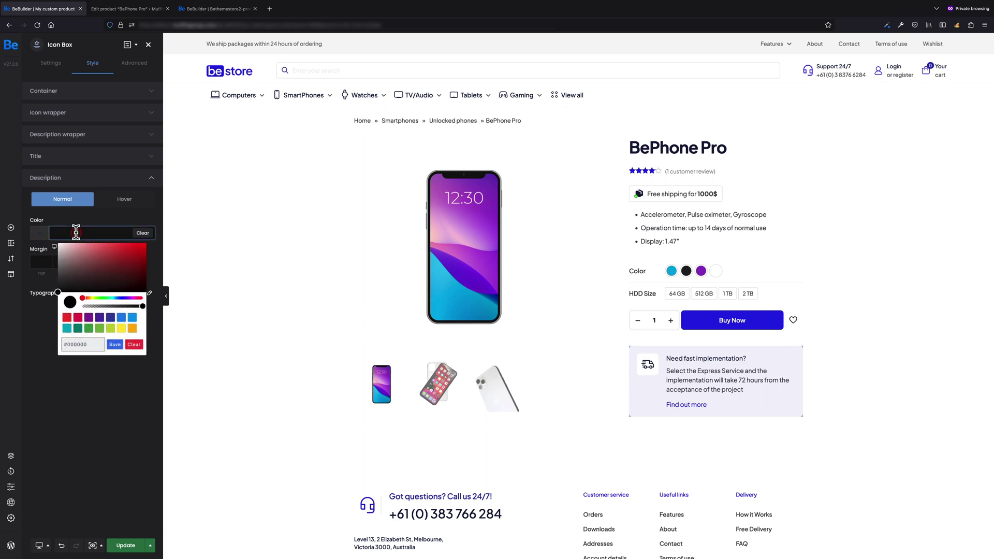
left_click(73, 400)
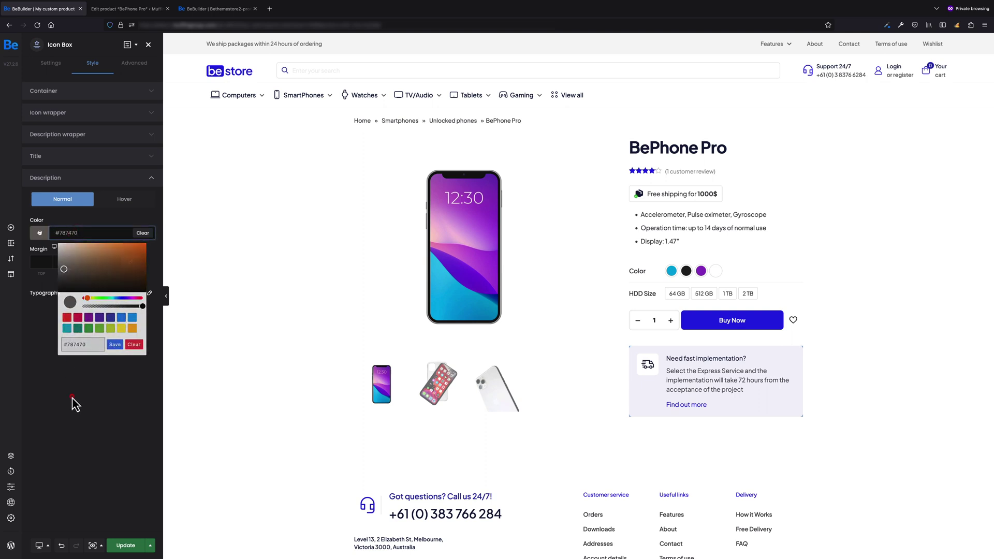
Give the icon box a 20px bottom margin in its Advanced spacing settings.
left_click(139, 67)
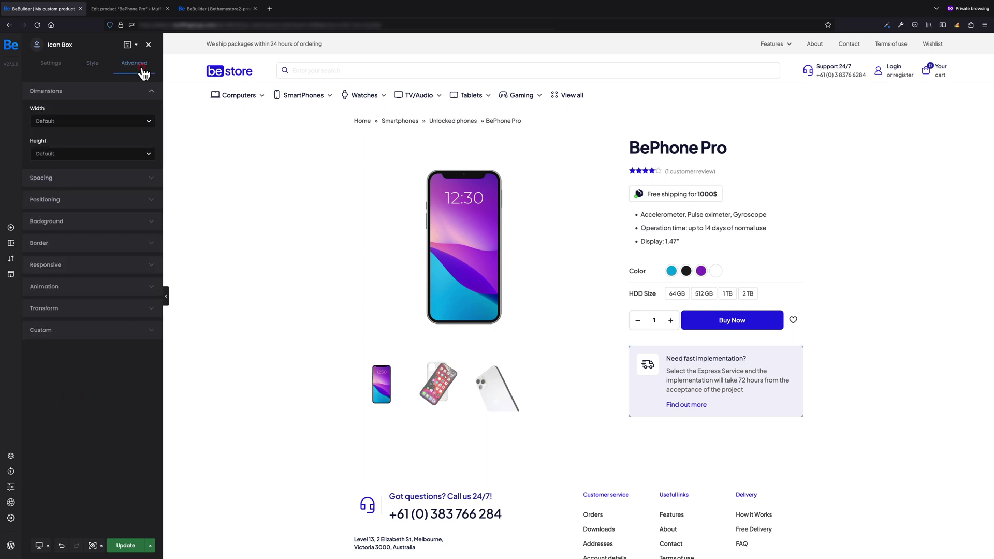
left_click(116, 179)
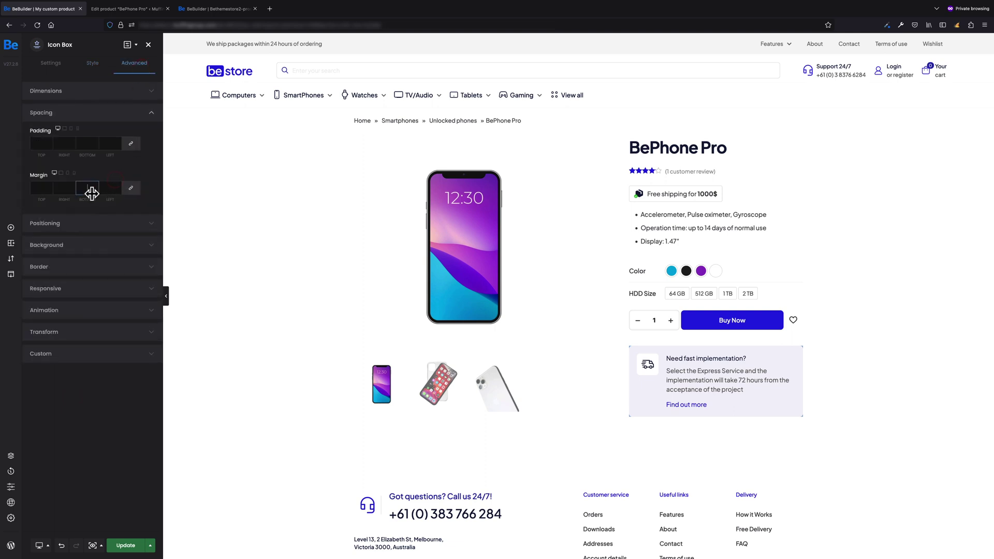
left_click(91, 189)
type("20")
left_click(130, 205)
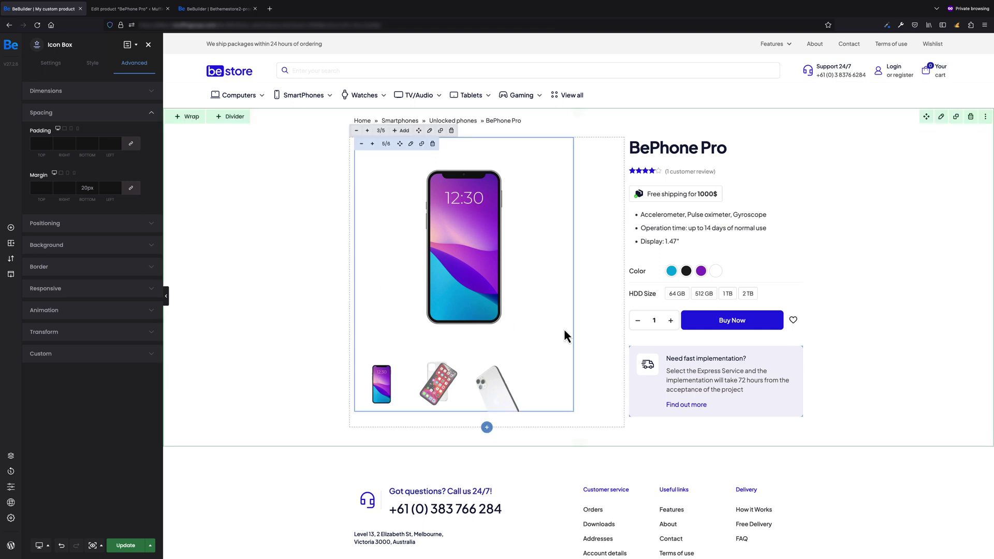
Duplicate the info box and retitle the copy 'How do i place an order?'.
left_click(694, 353)
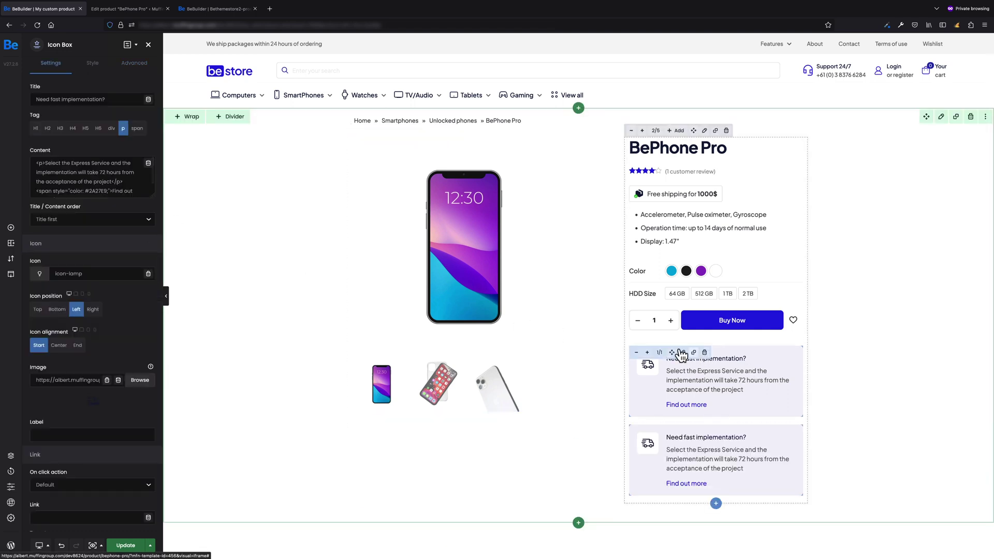
left_click(96, 96)
key("super+a")
type("How do")
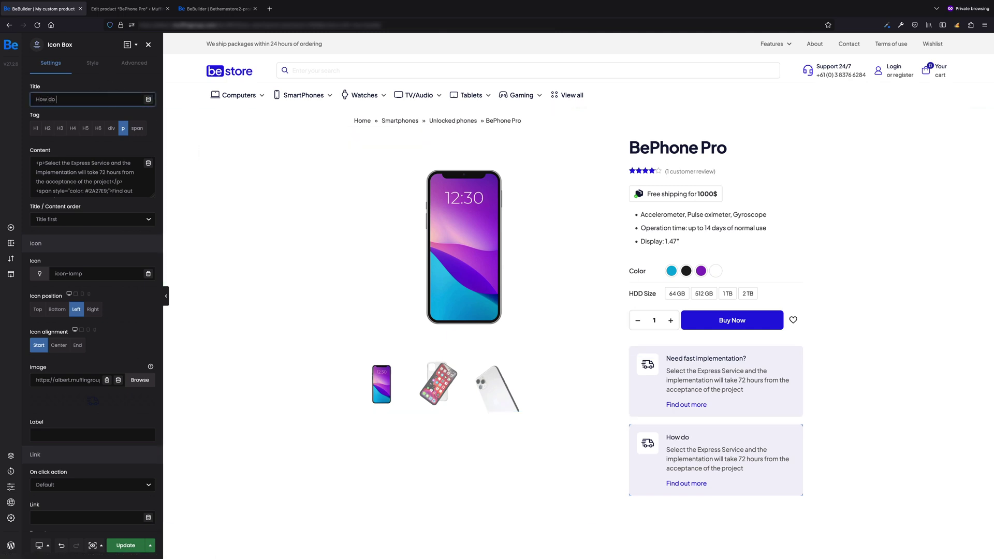
type(" i place an order?")
Paste the order-contact description and swap the icon for the question-mark image.
left_click(113, 163)
key("super+a")
key("super+v")
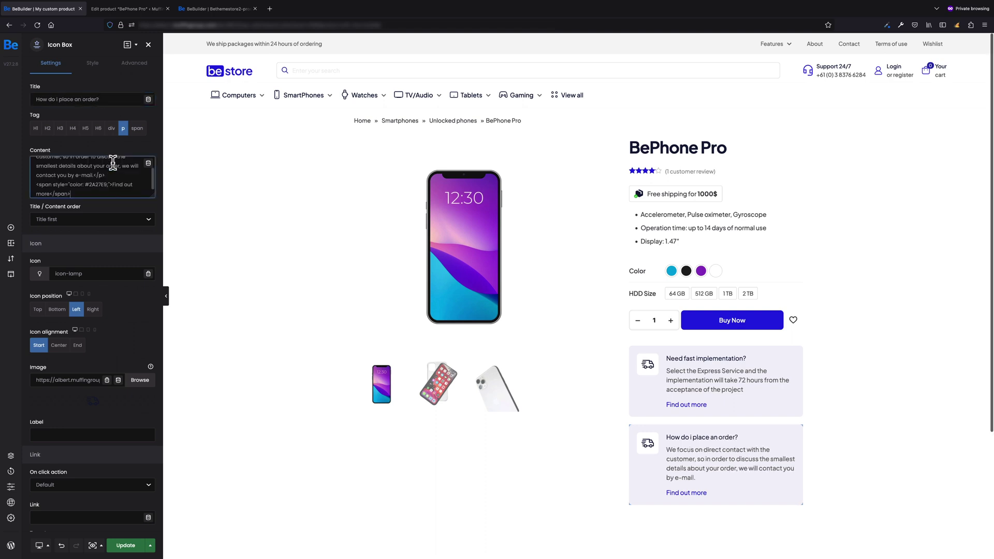
left_click(140, 380)
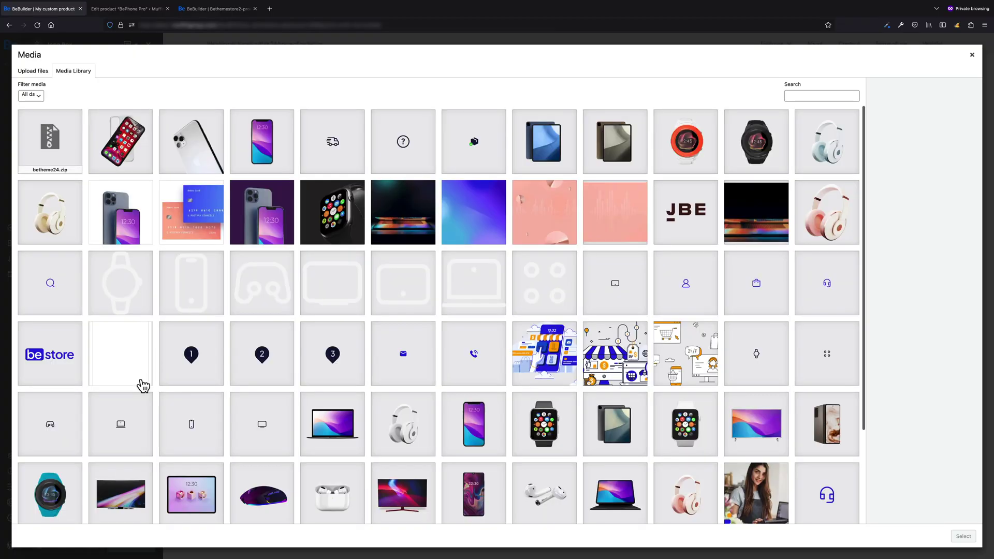
left_click(399, 163)
left_click(964, 537)
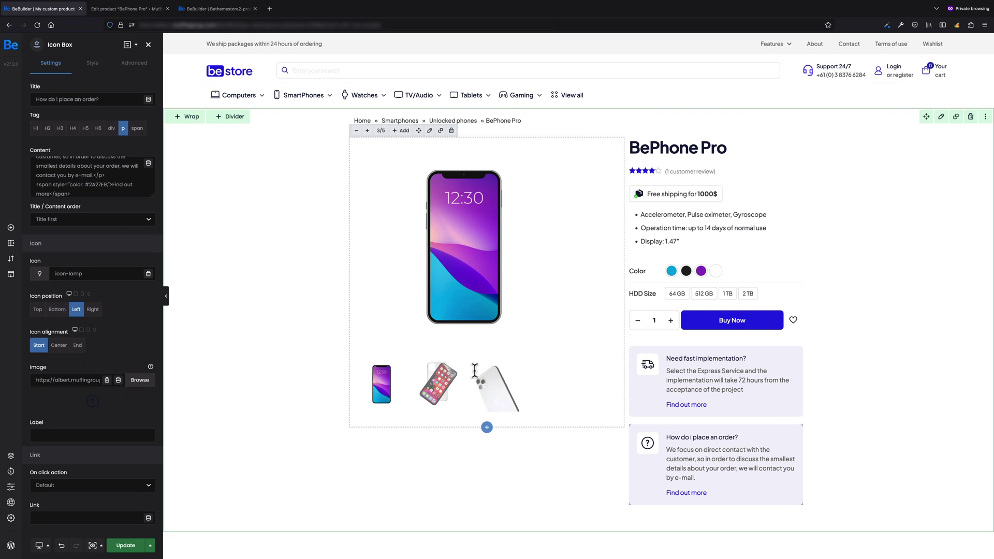
Drag a Product meta element below the second info box to show tags, categories and SKU.
left_click(11, 229)
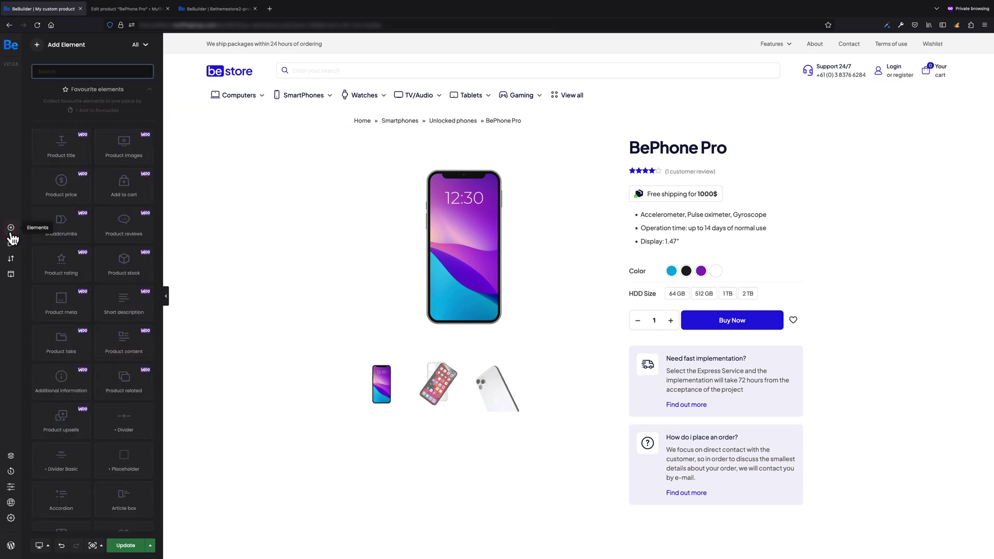
left_click_drag(60, 300, 686, 513)
scroll(686, 514, "down", 2)
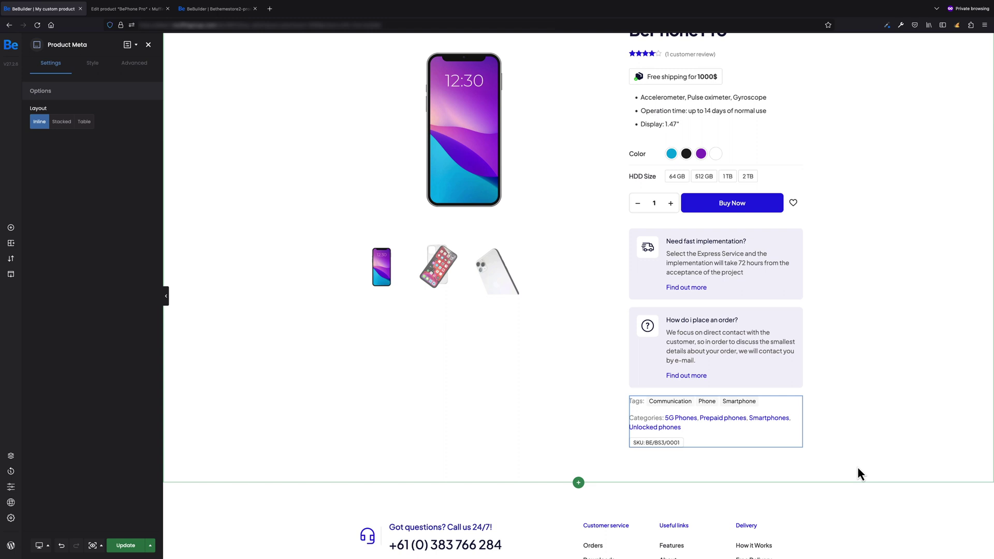
scroll(858, 474, "up", 2)
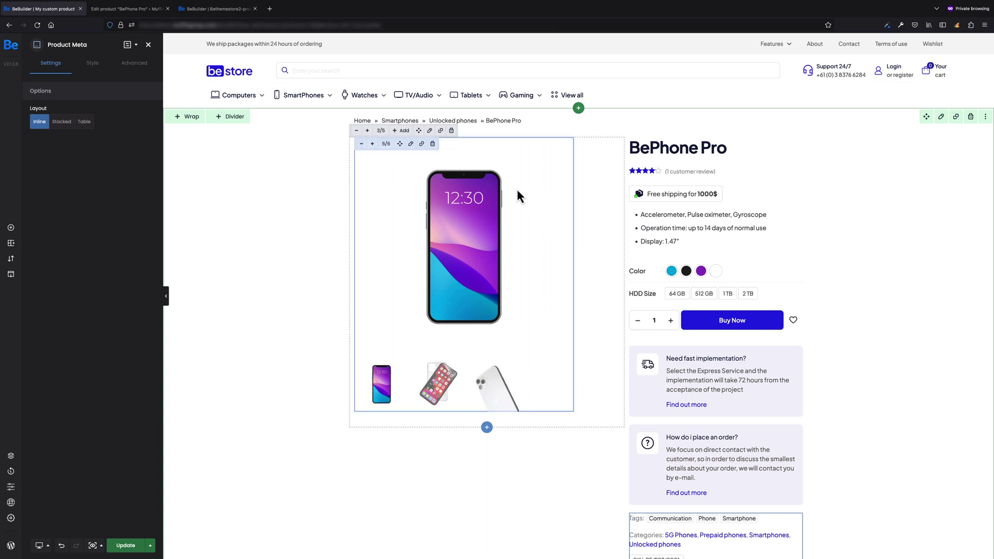
Enable Sticky on the gallery wrap with a 340 offset and scroll to check it.
left_click(431, 133)
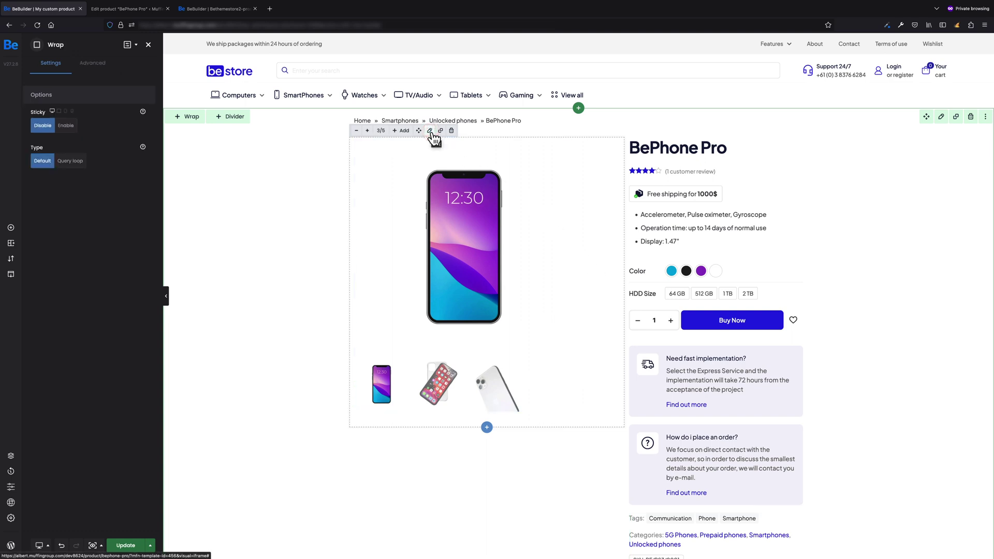
left_click(70, 125)
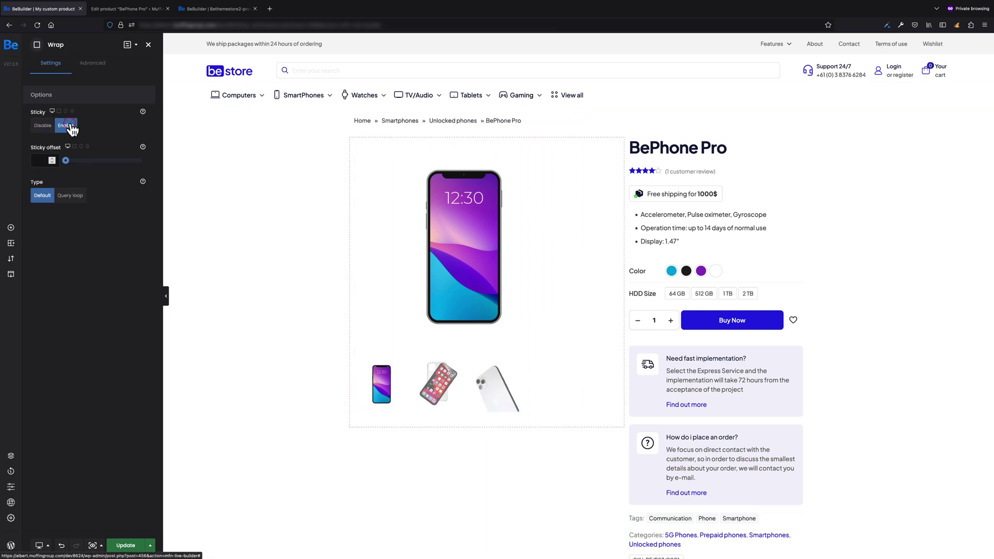
left_click(41, 161)
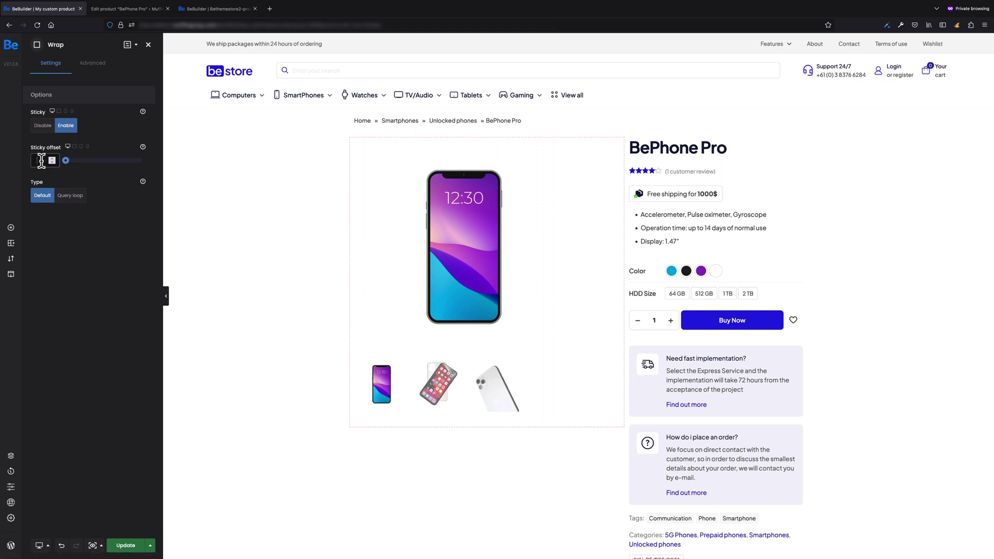
type("340")
left_click(72, 169)
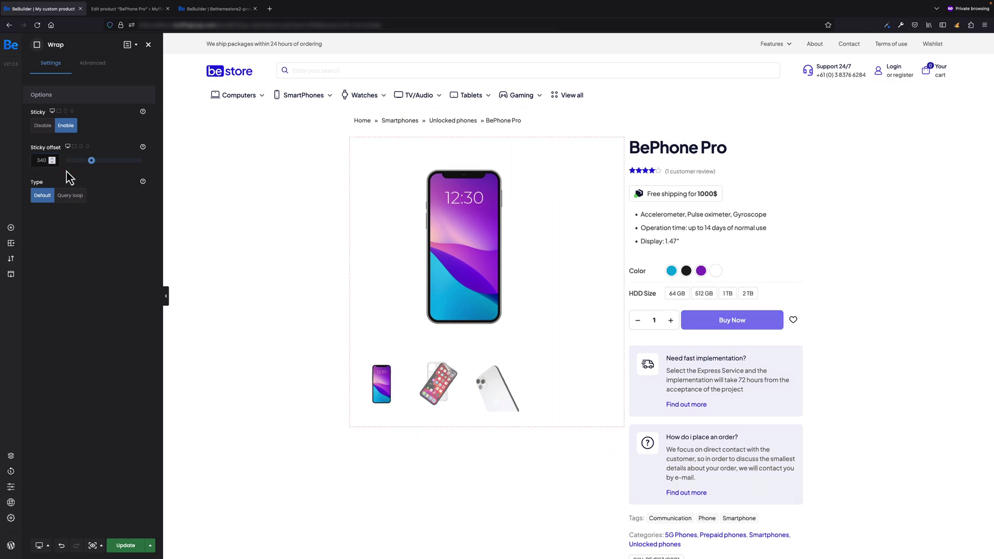
scroll(499, 216, "down", 5)
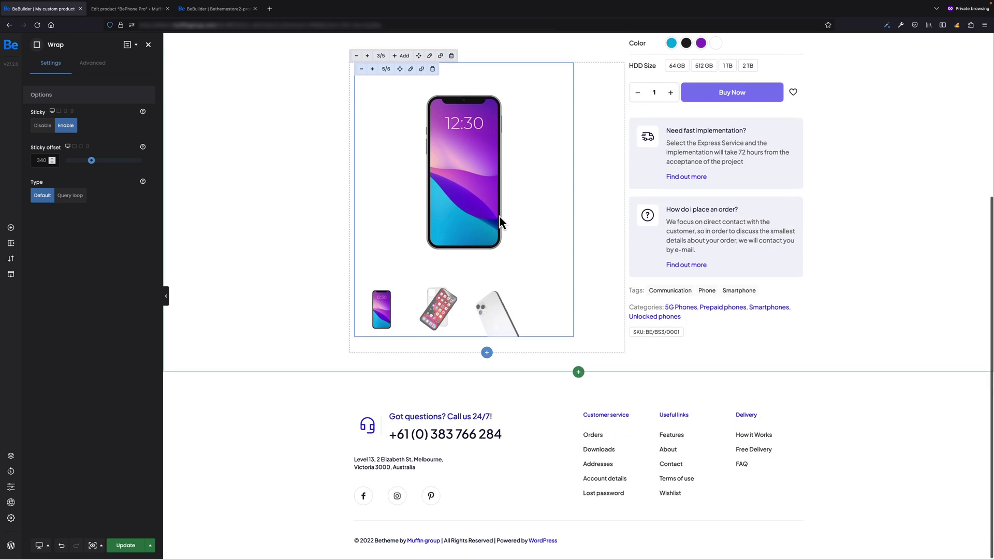
scroll(500, 215, "up", 5)
scroll(499, 215, "down", 3)
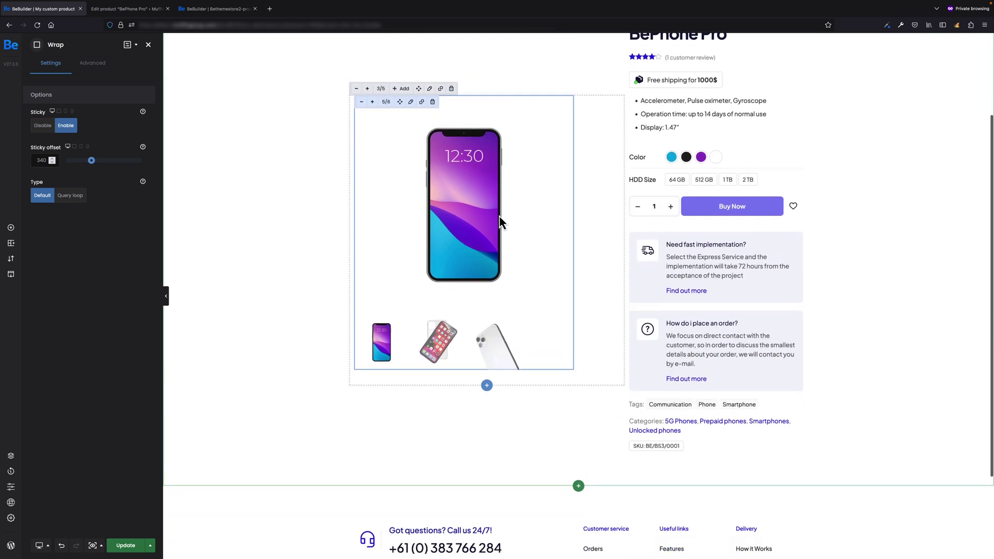
scroll(500, 217, "up", 3)
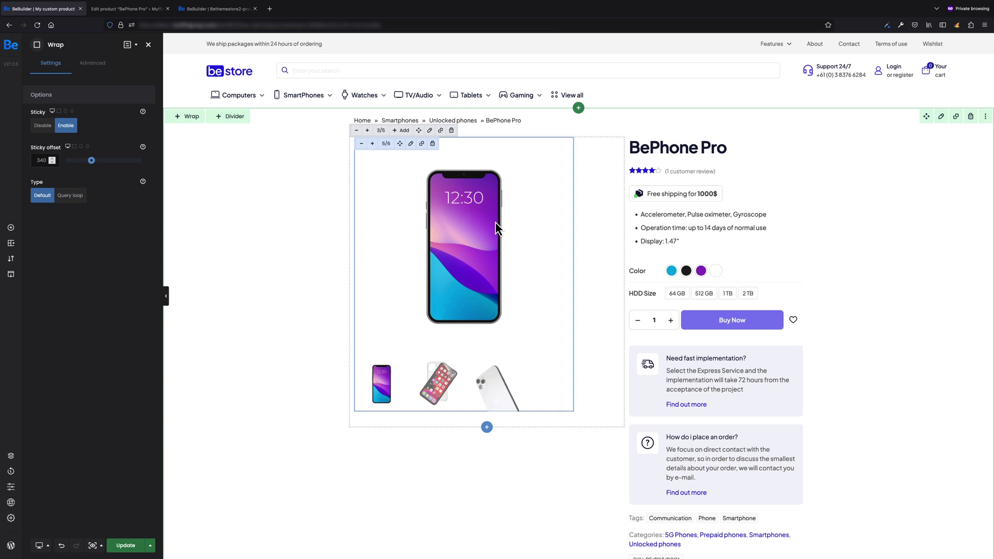
scroll(518, 285, "down", 5)
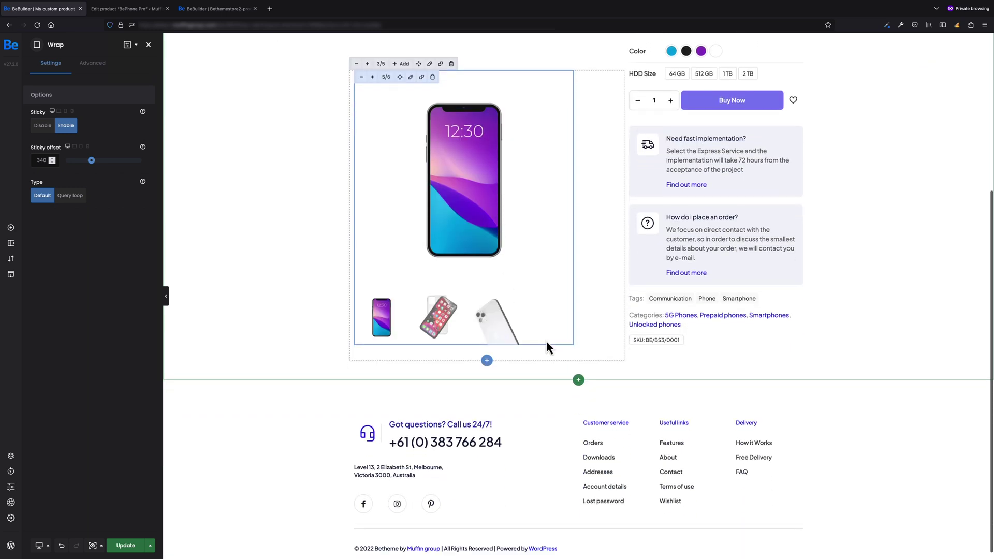
Add a single-wrap section with centred, top-positioned Product tabs, then open BePhone Pro in BeBuilder.
left_click(578, 379)
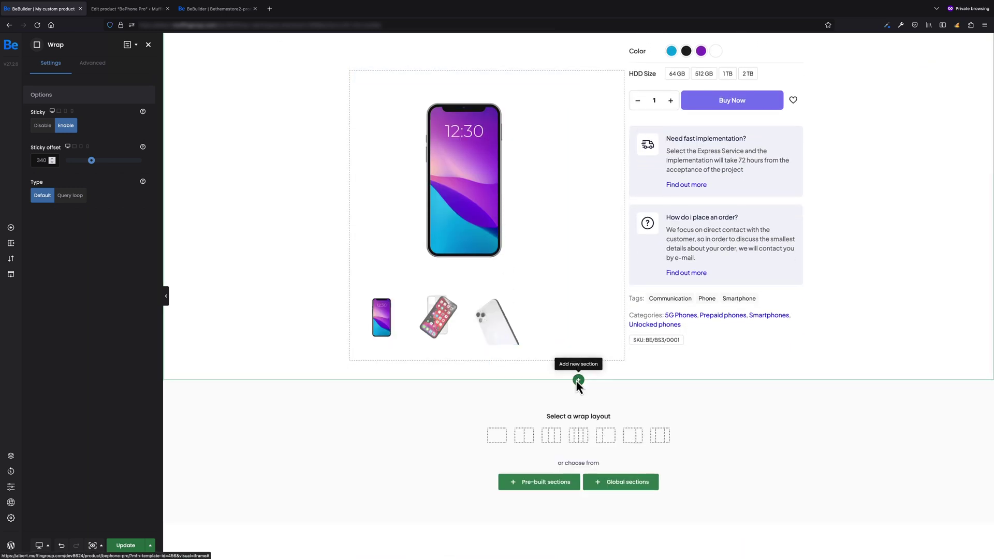
left_click(501, 430)
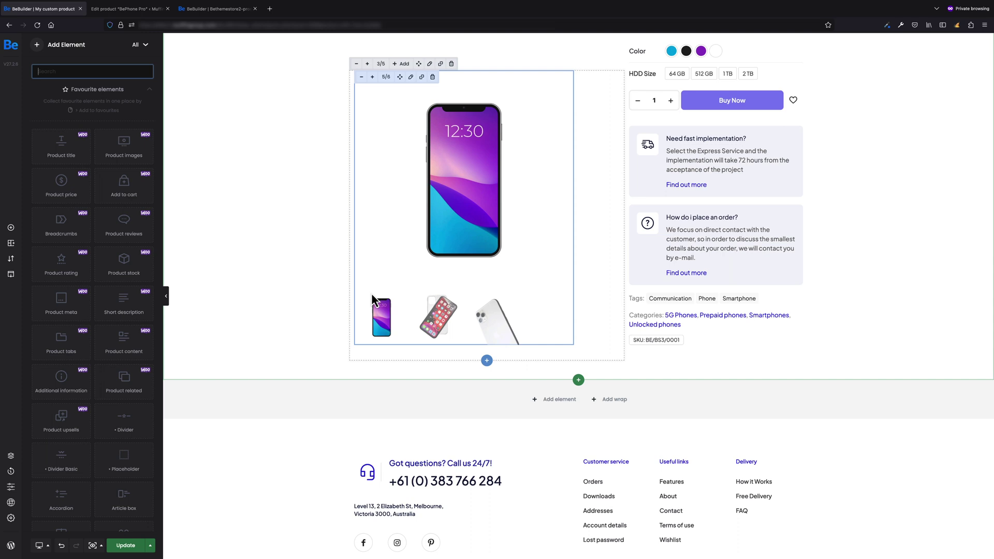
left_click_drag(62, 339, 476, 393)
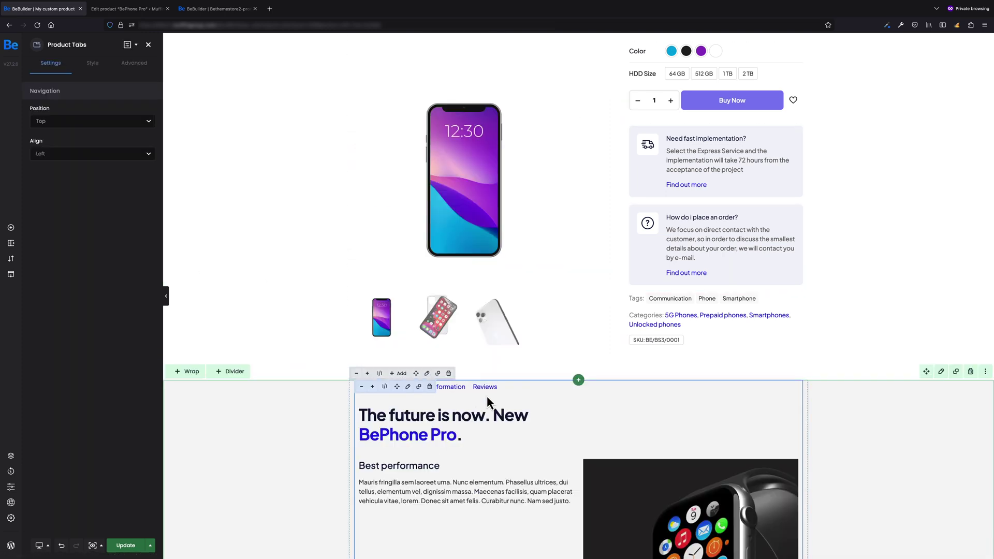
left_click(120, 121)
left_click(104, 121)
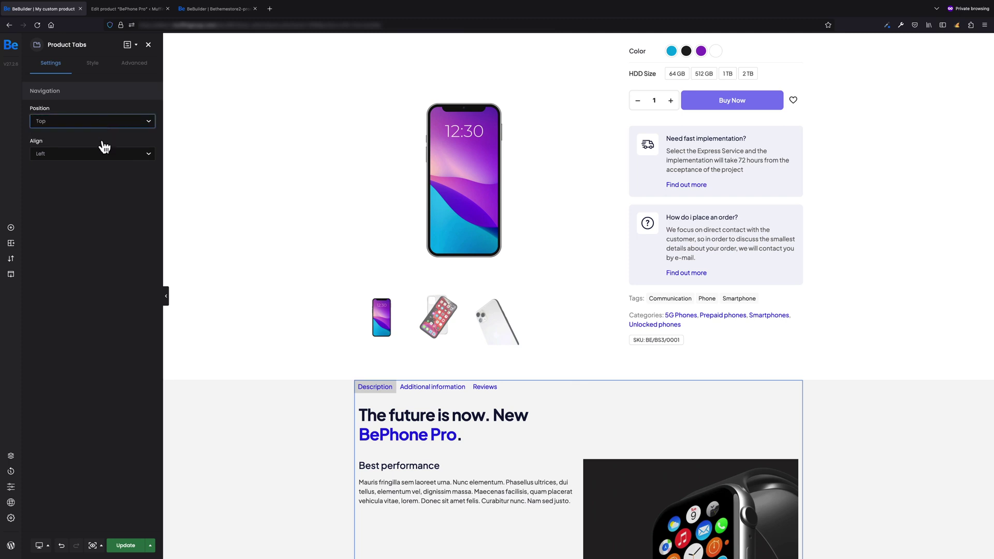
left_click(101, 147)
left_click(98, 159)
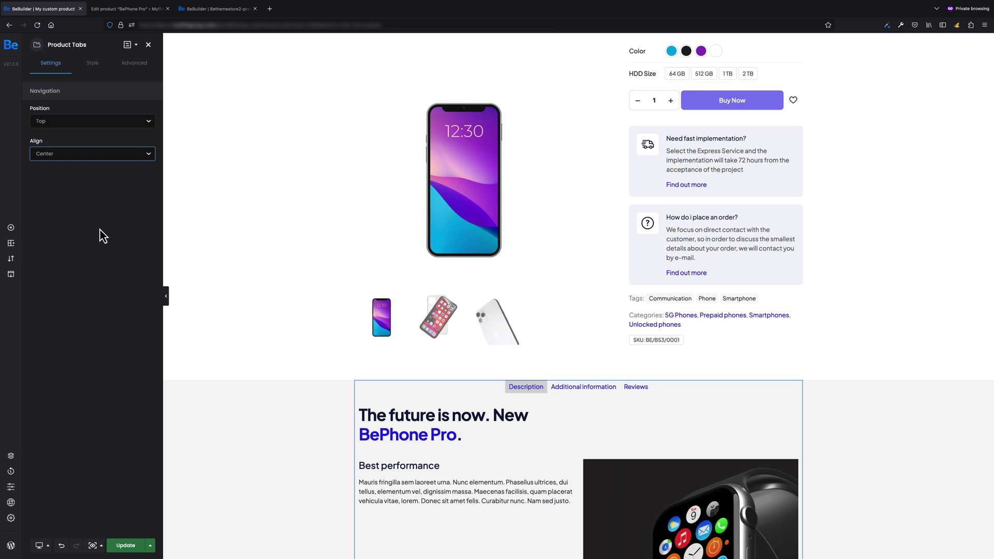
left_click(122, 8)
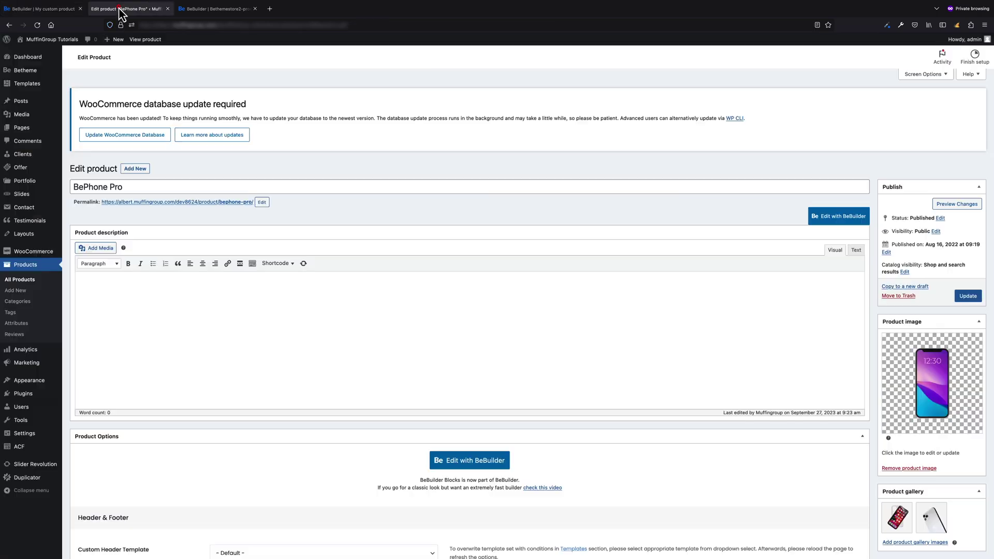
left_click(484, 461)
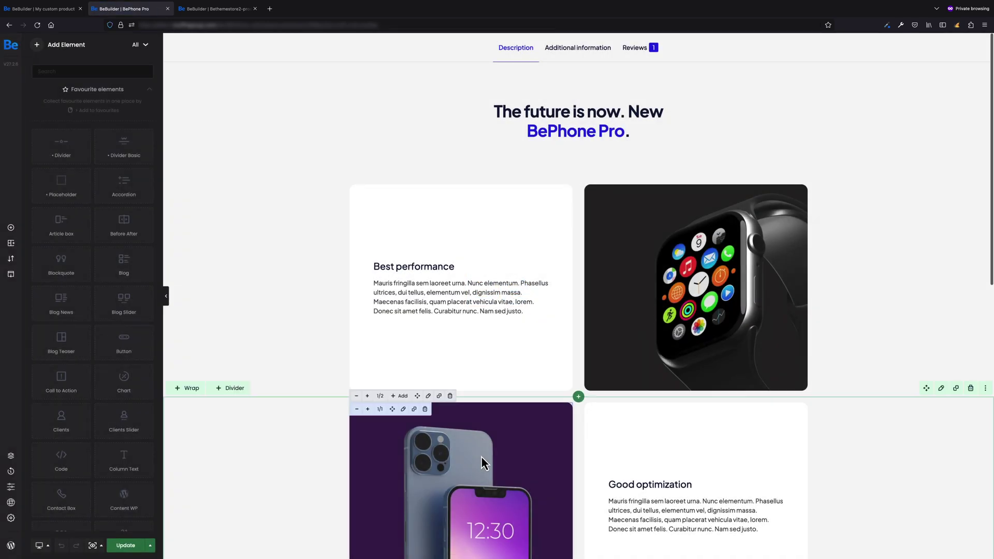
Preview BePhone Pro's Description, Additional information and Reviews tabs, then return to the custom template.
scroll(481, 457, "down", 10)
scroll(481, 458, "up", 10)
left_click(576, 47)
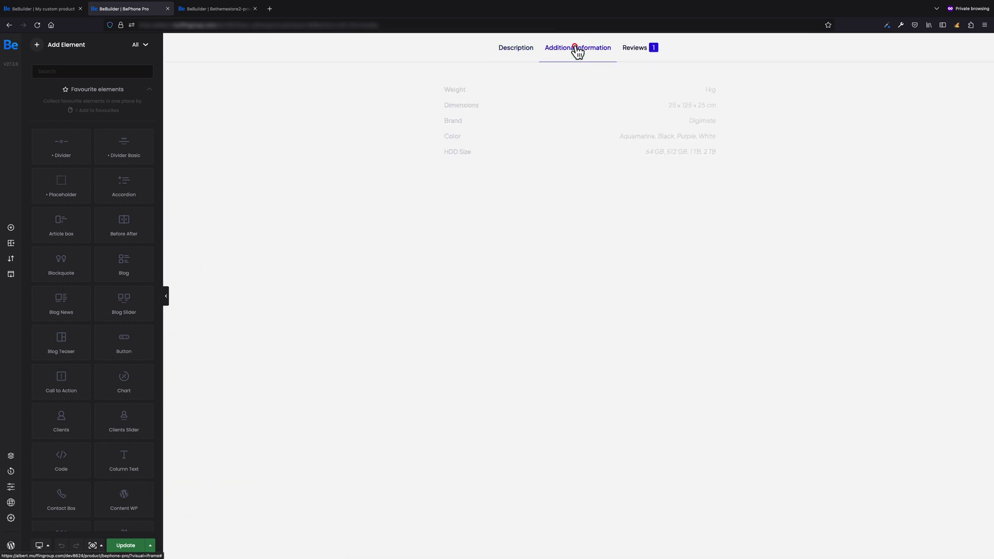
left_click(636, 49)
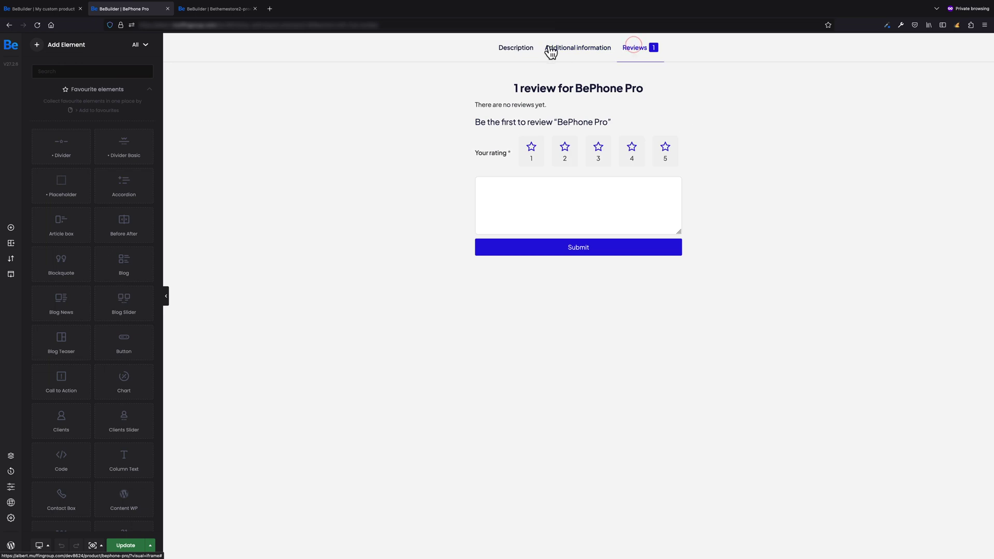
left_click(515, 52)
scroll(539, 176, "down", 3)
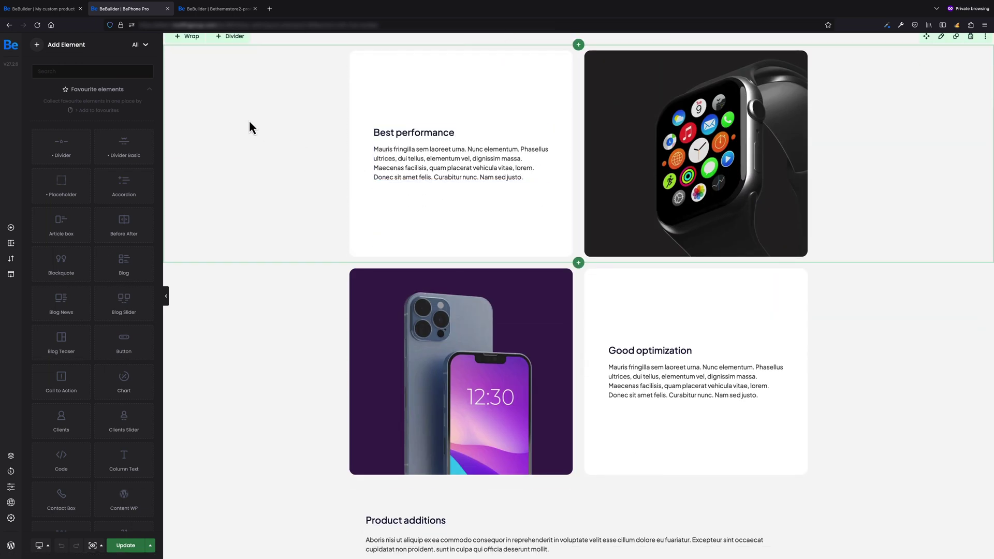
left_click(52, 9)
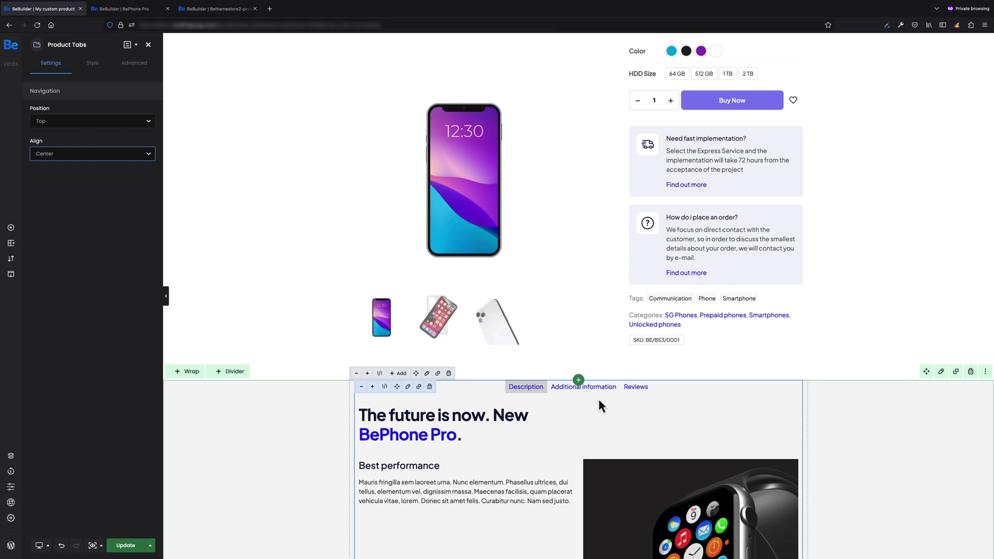
Give the Product Tabs navigation a solid #EBEBEB border.
left_click(92, 64)
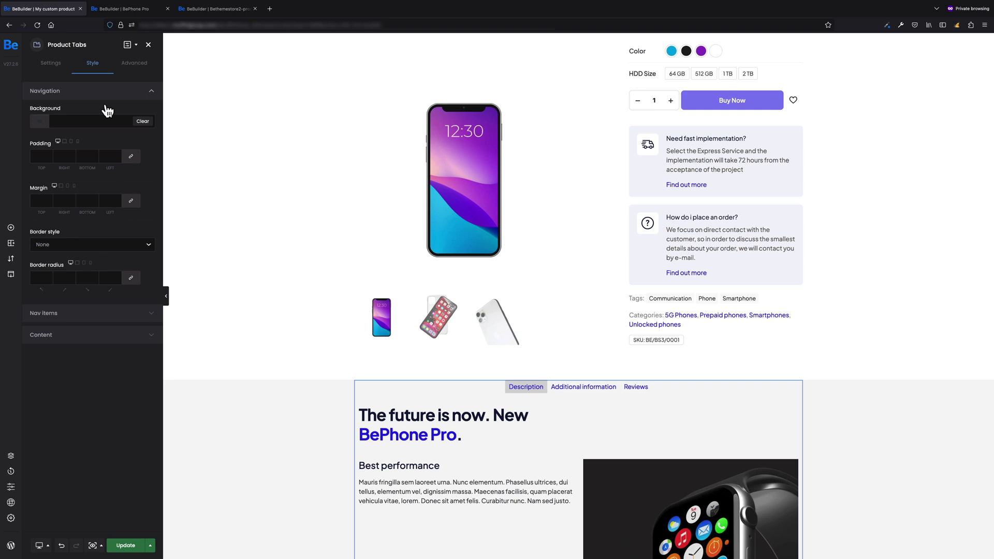
left_click(99, 246)
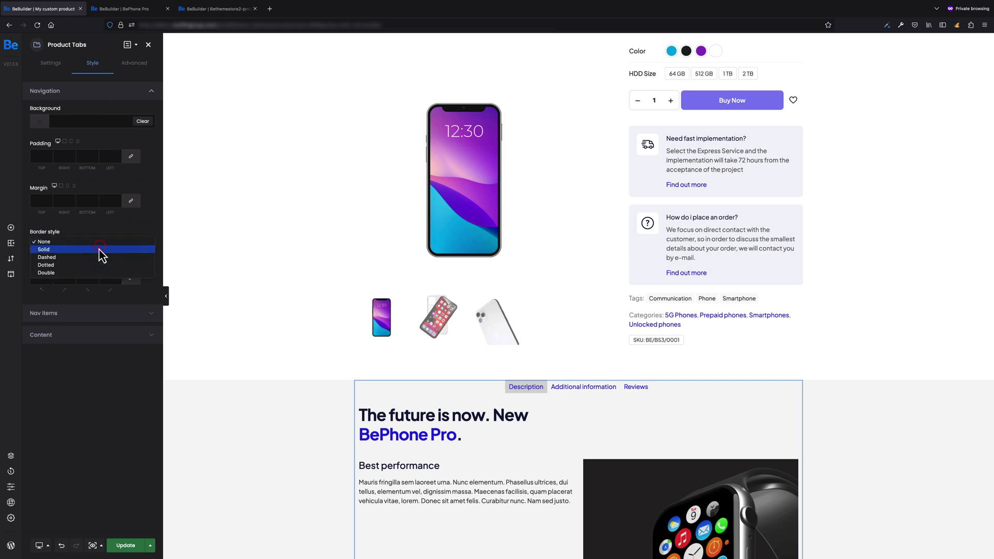
left_click(100, 249)
left_click(80, 276)
left_click(95, 265)
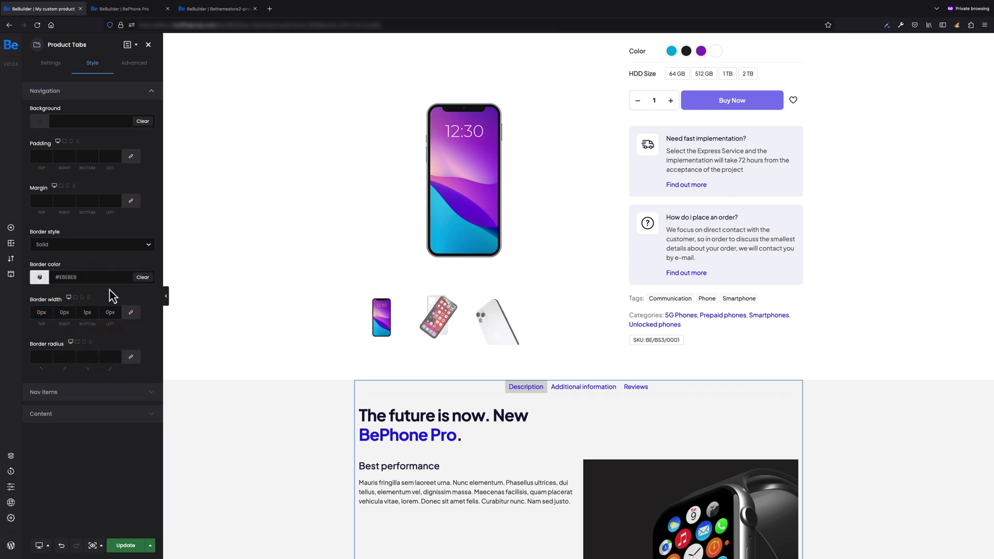
left_click(80, 392)
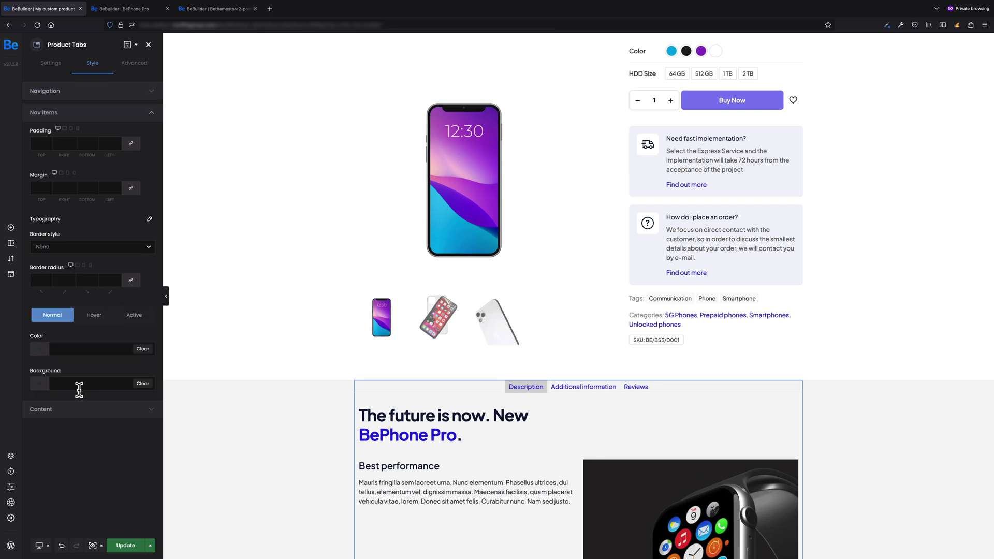
Give the tab items 24px padding on all sides and a 1px solid bottom border.
left_click(42, 143)
type("24")
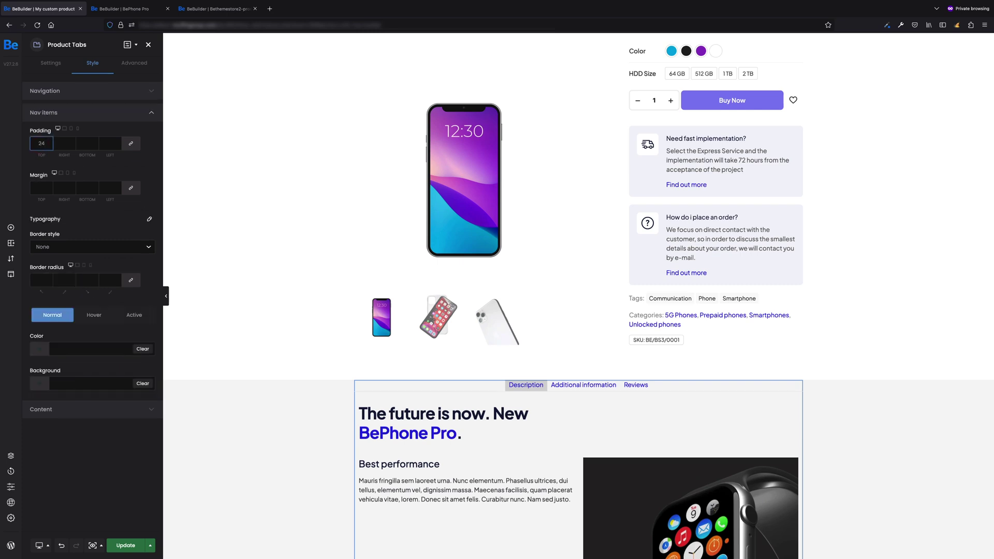
left_click(131, 144)
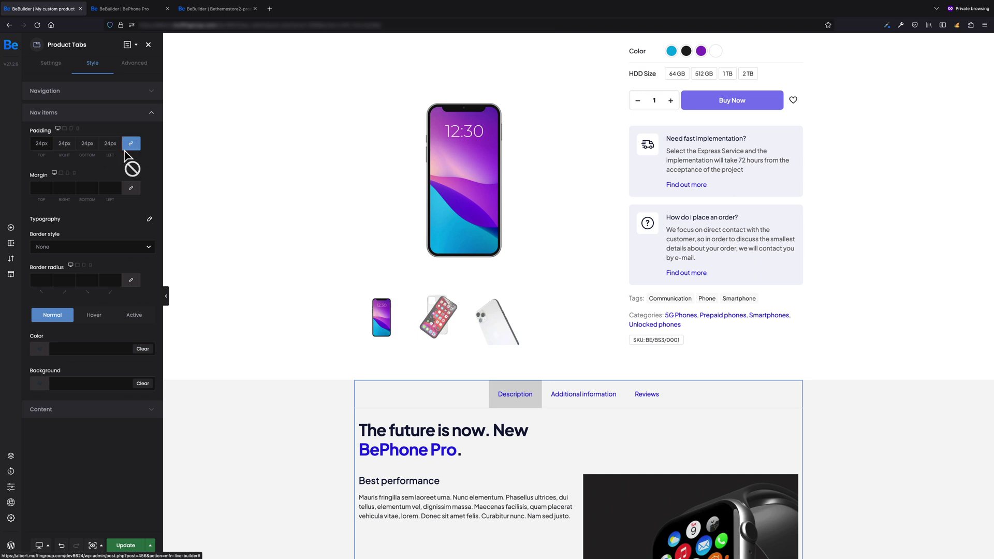
left_click(65, 251)
left_click(66, 259)
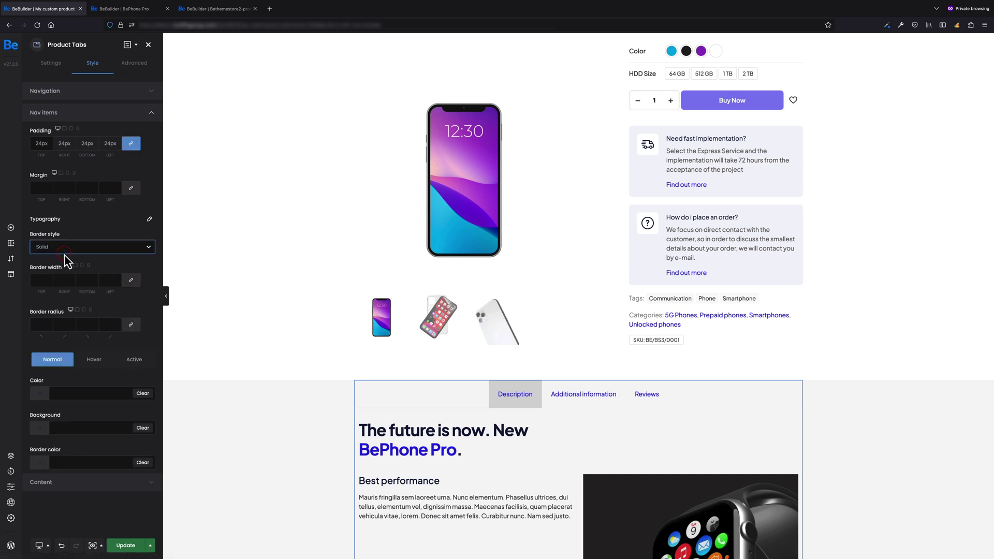
left_click(86, 280)
type("1")
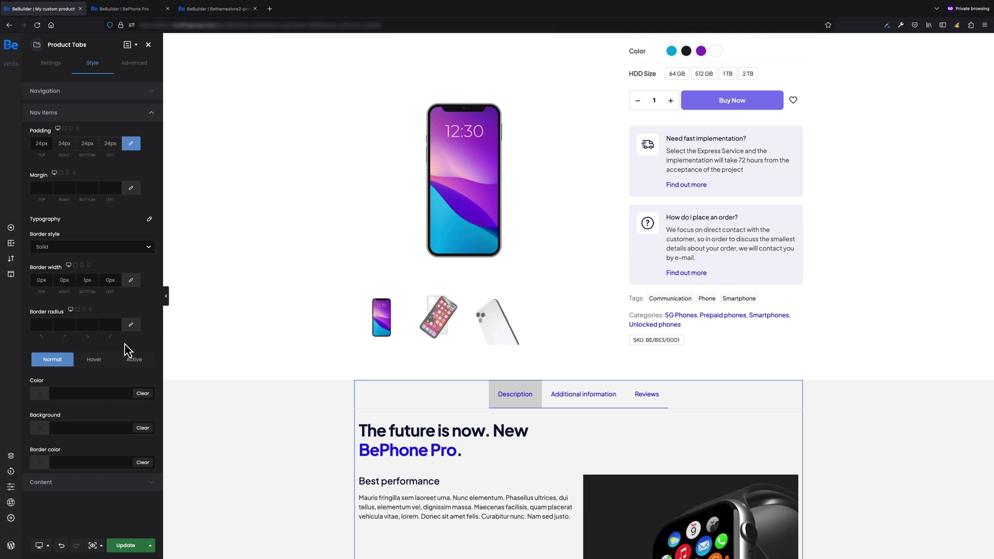
Set normal tab text to #0B1A48 with a transparent background and border colour.
left_click(67, 394)
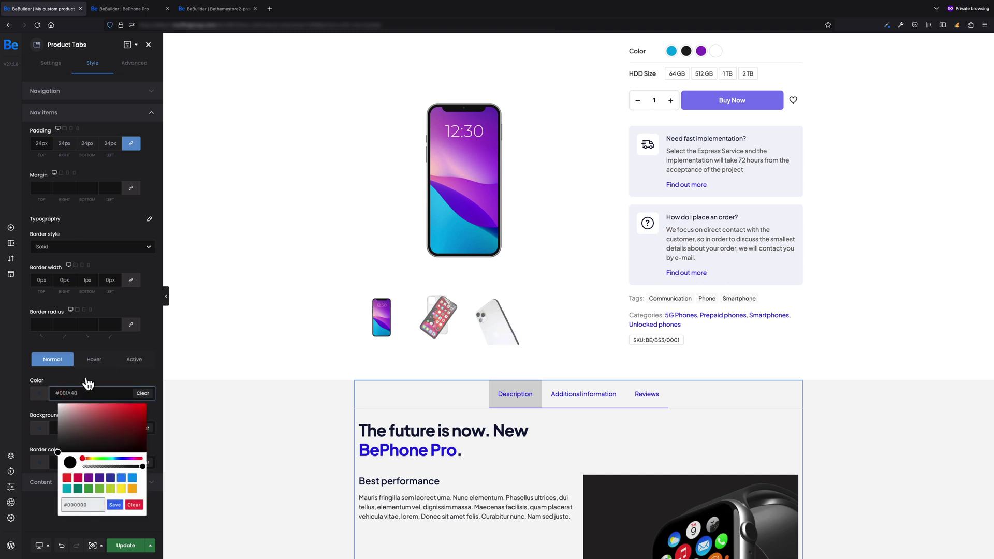
left_click(88, 383)
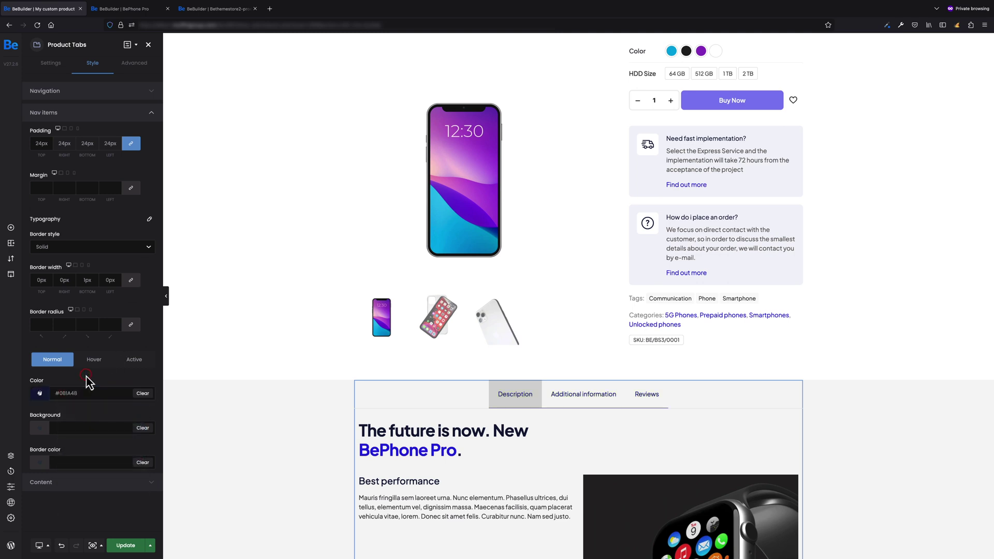
left_click(74, 424)
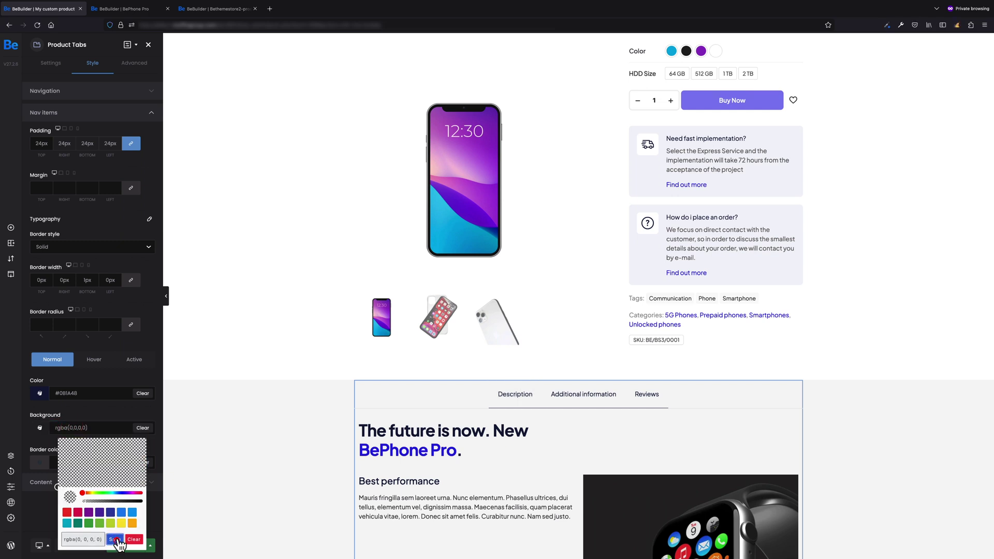
left_click(115, 540)
left_click(73, 461)
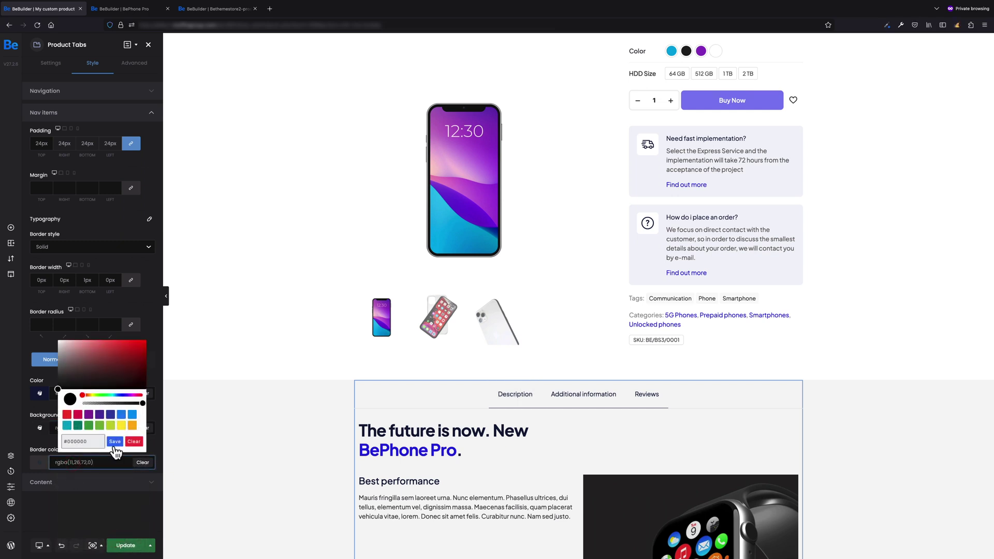
left_click(115, 443)
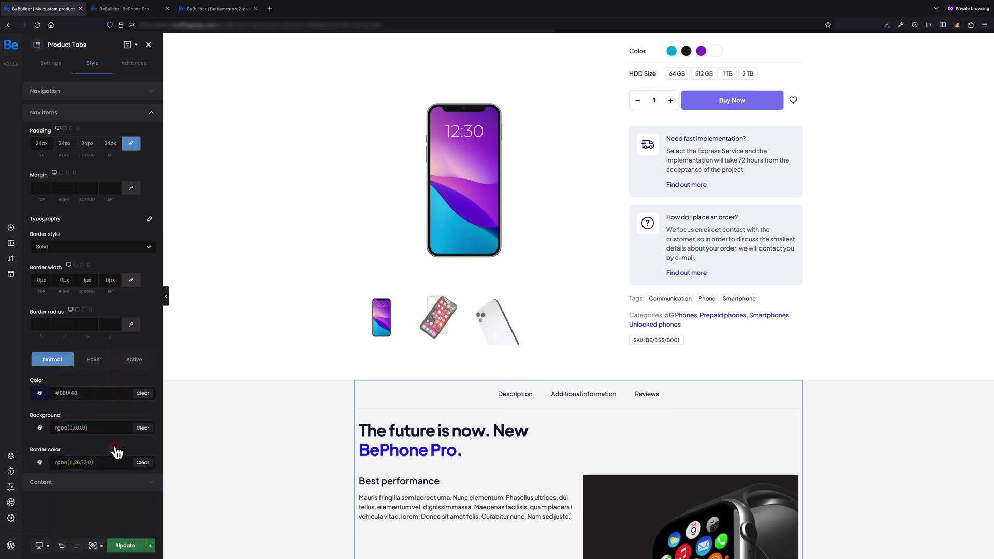
Set the hover tab text and border colours to #0B1A48.
left_click(94, 360)
left_click(61, 393)
left_click(115, 505)
left_click(61, 462)
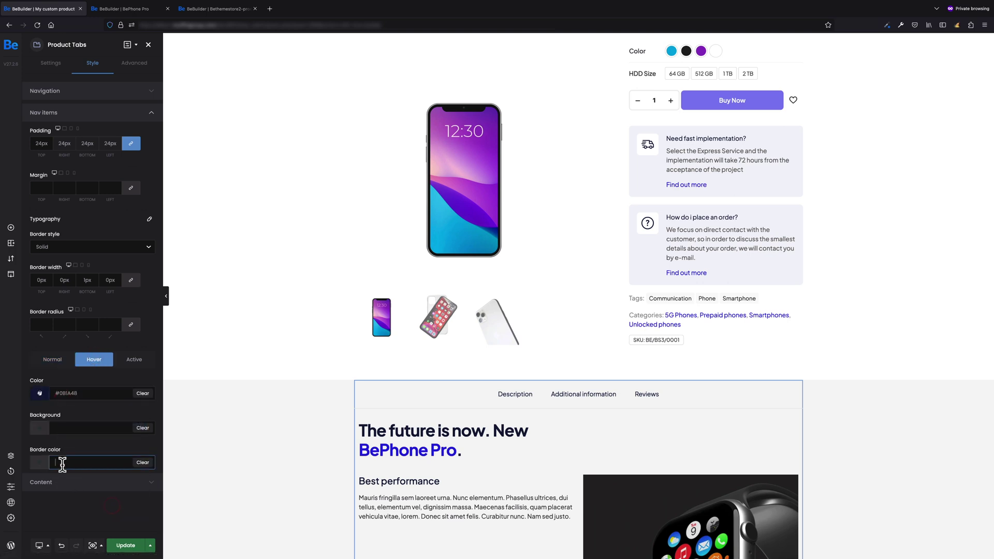
left_click(115, 444)
left_click(133, 359)
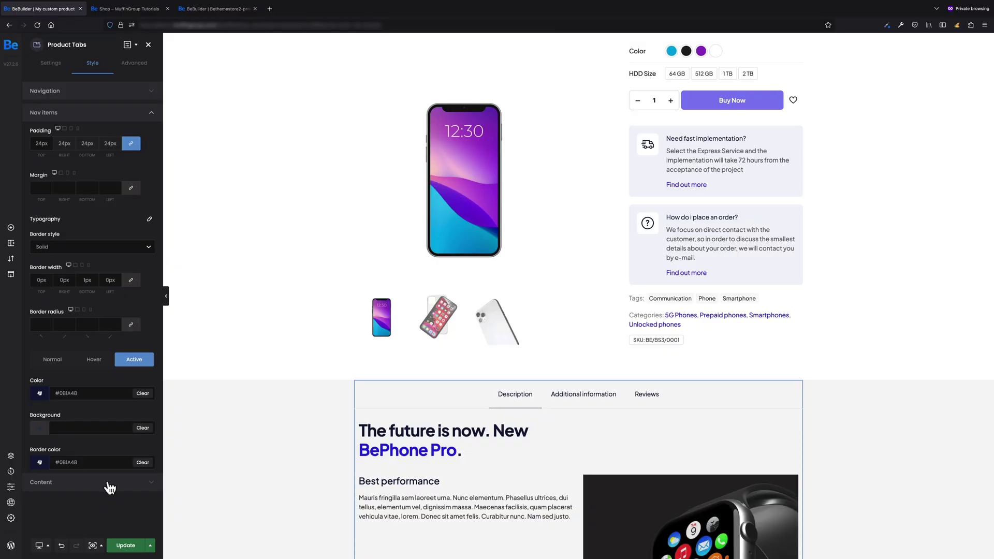
Update the template and save an Include condition for the Smartphones product category.
left_click(128, 545)
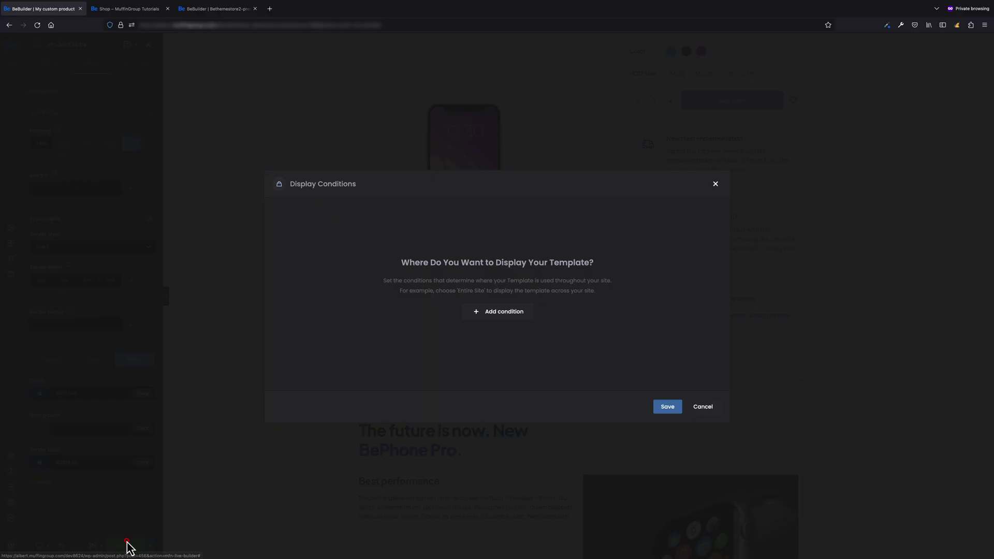
left_click(503, 314)
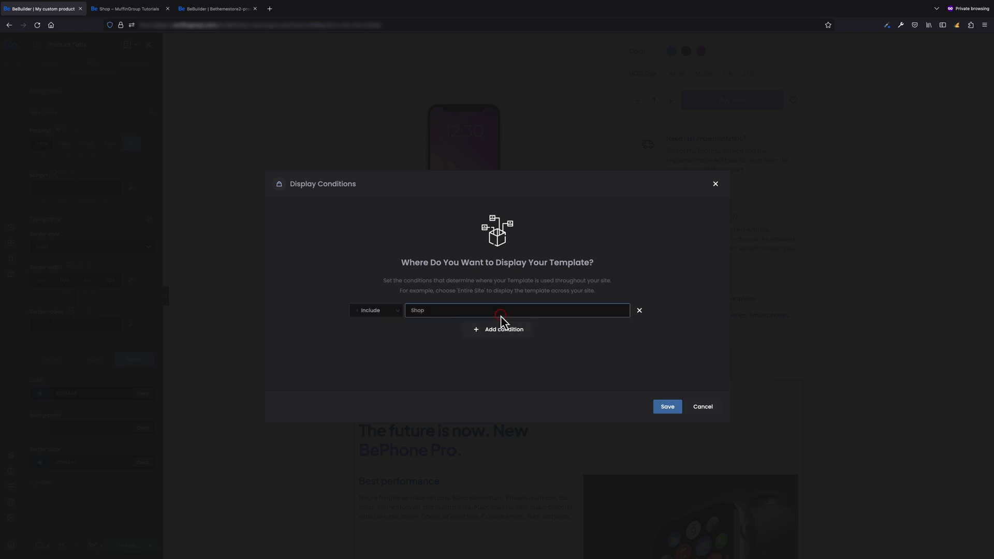
left_click(481, 315)
left_click(481, 316)
left_click(524, 314)
scroll(554, 326, "down", 5)
left_click(561, 344)
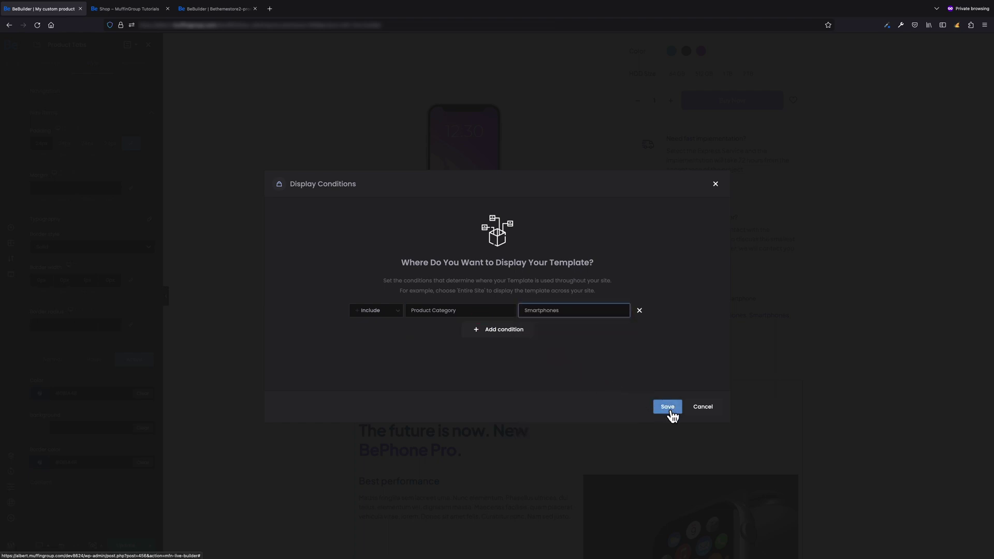
left_click(669, 410)
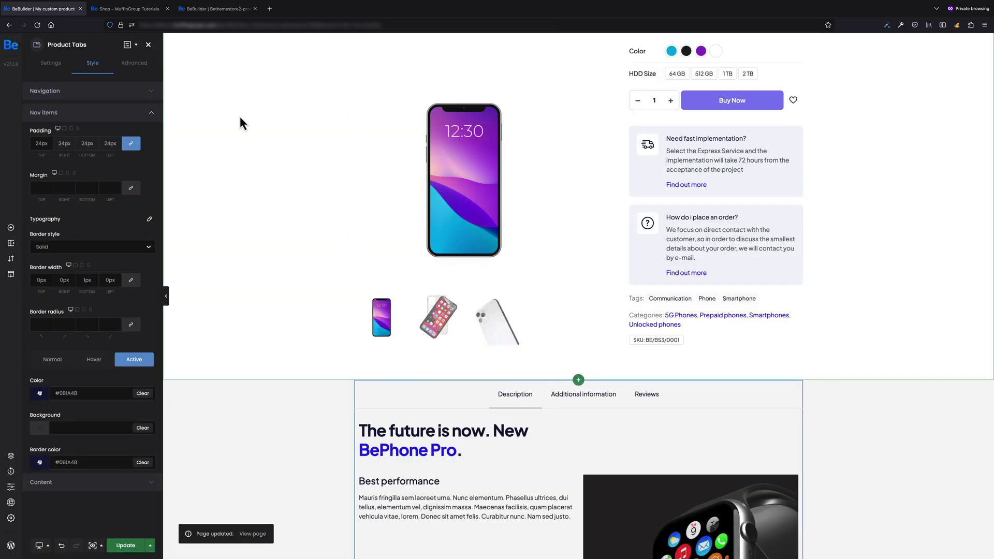
Go to the live shop's Smartphones category and scroll down the BePhone Pro page.
left_click(129, 9)
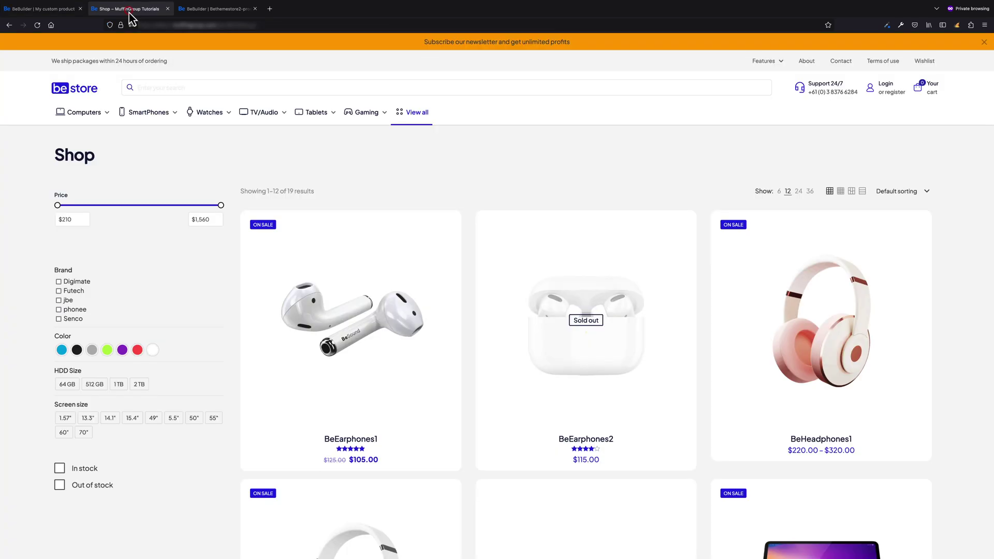
left_click(151, 108)
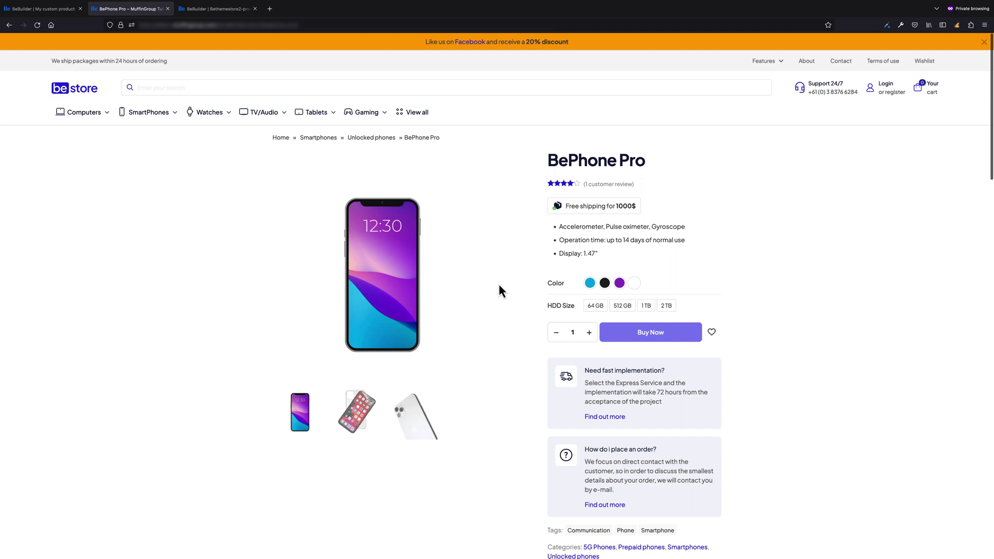
scroll(499, 285, "down", 5)
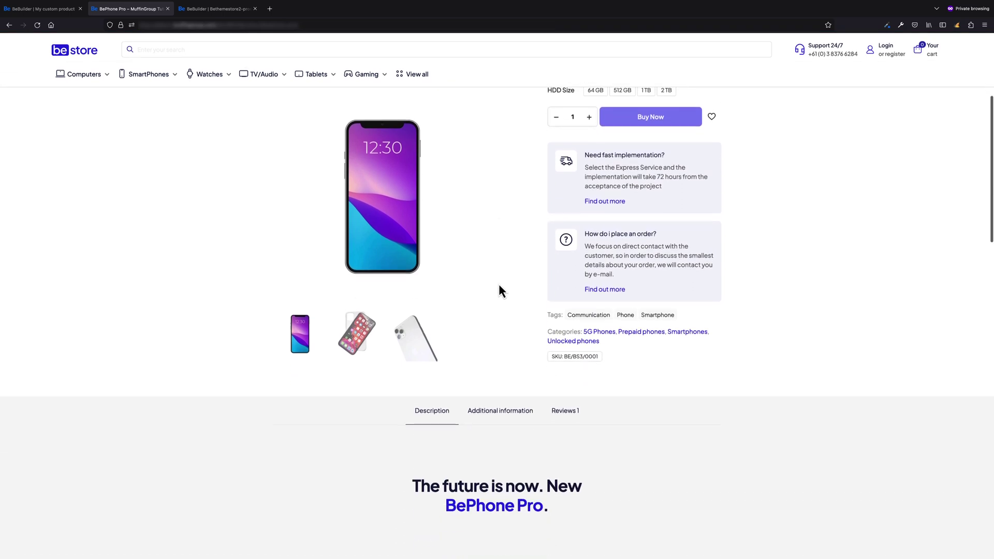
scroll(499, 285, "down", 3)
Check the Additional information, Reviews and Description tabs on the live product page.
left_click(503, 264)
left_click(564, 266)
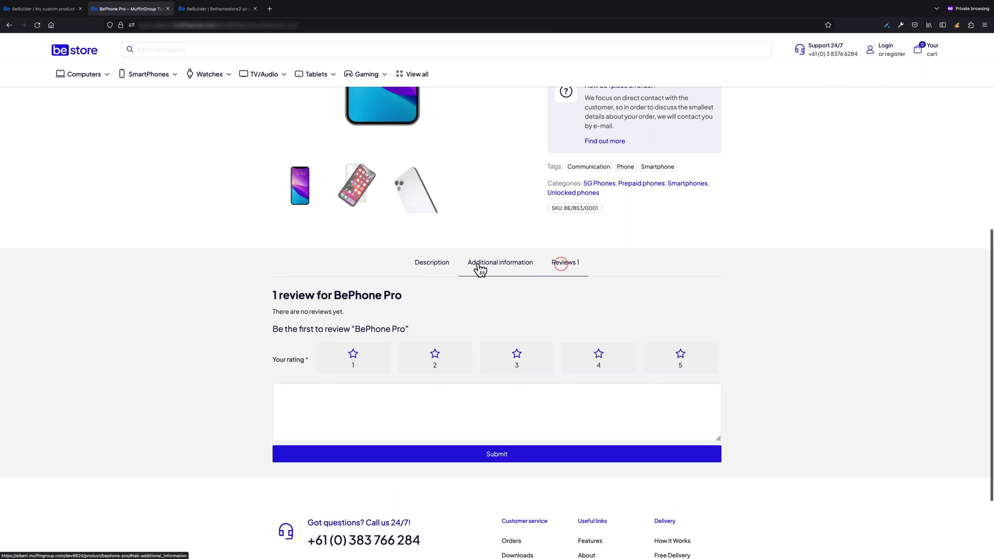
left_click(433, 265)
scroll(432, 264, "down", 8)
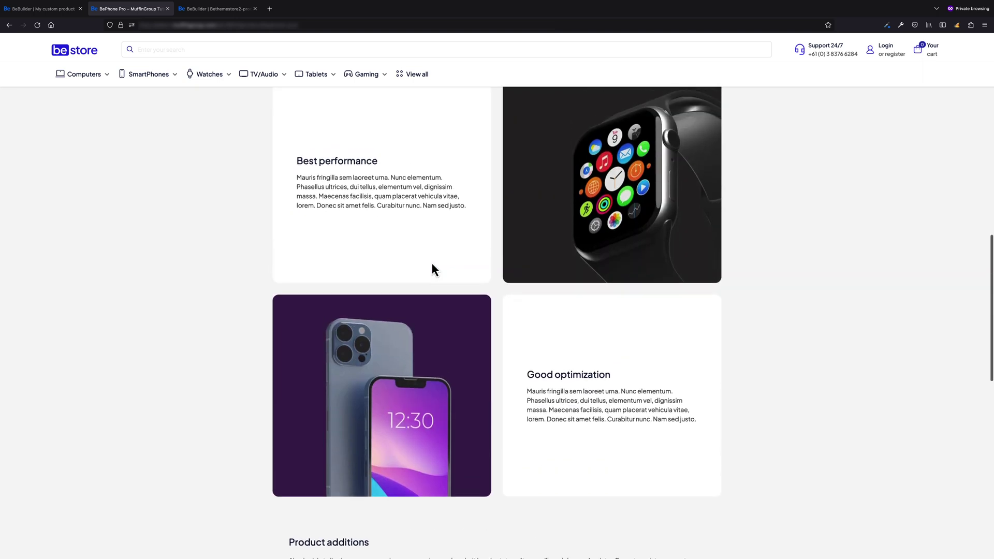